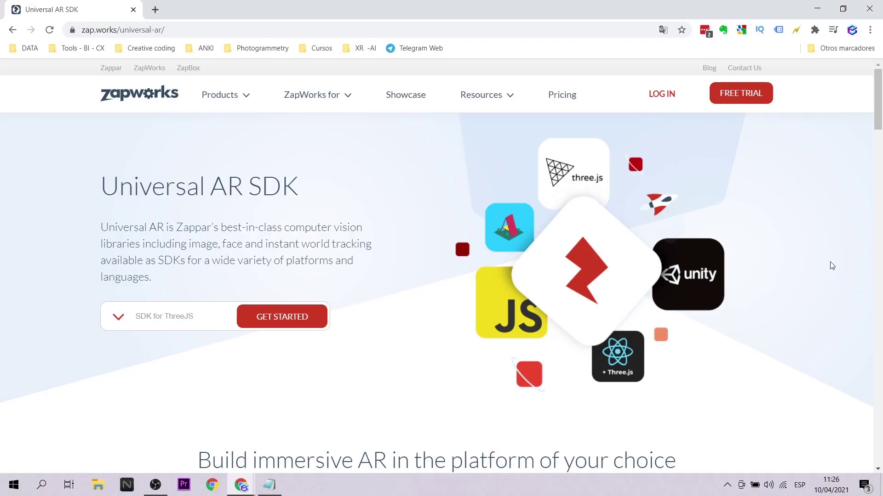
Open the Universal AR SDK for Unity page from the ZapWorks site.
scroll(831, 265, "down", 1)
scroll(831, 265, "down", 1)
scroll(832, 266, "down", 3)
scroll(831, 265, "down", 4)
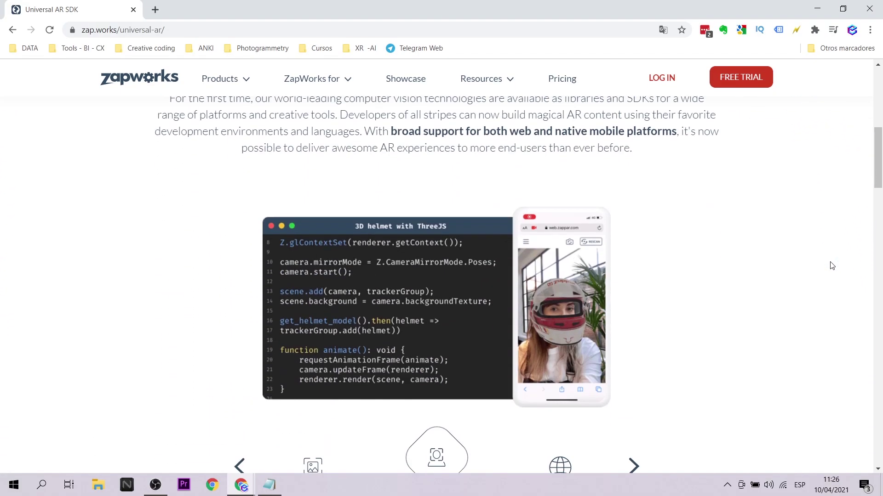
scroll(832, 266, "down", 4)
scroll(831, 265, "down", 3)
scroll(831, 266, "down", 4)
scroll(831, 266, "down", 3)
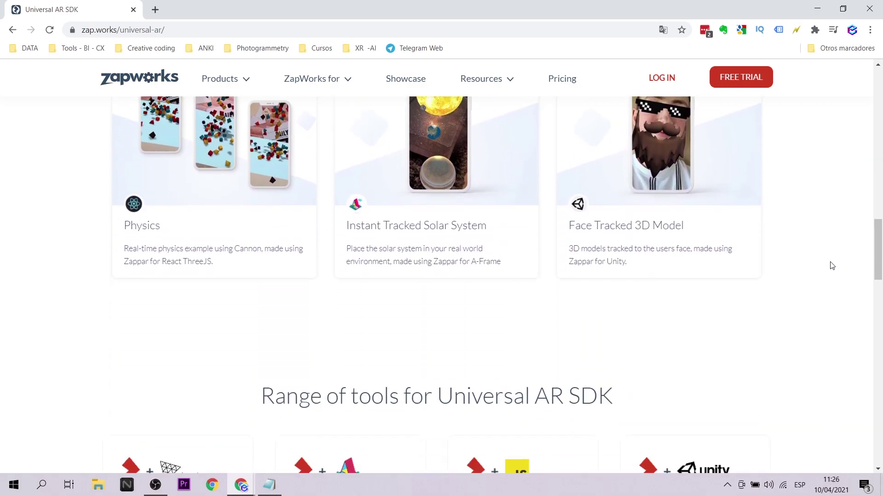
scroll(831, 265, "down", 5)
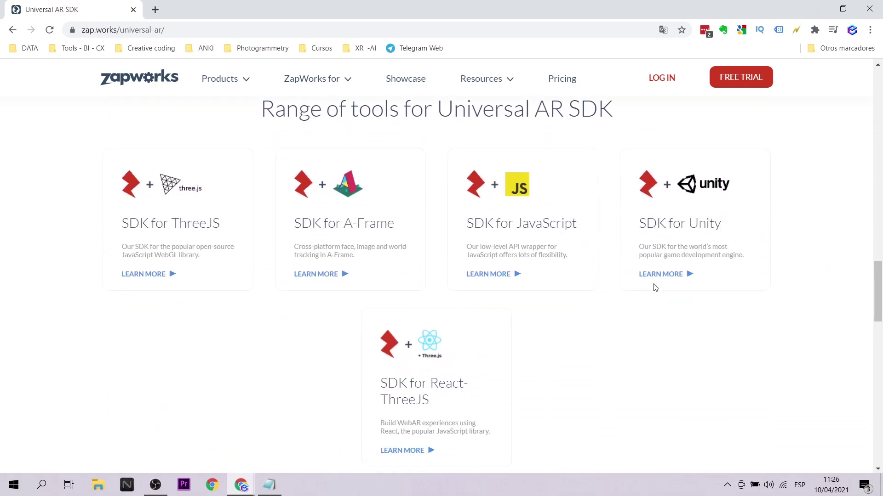
left_click(667, 274)
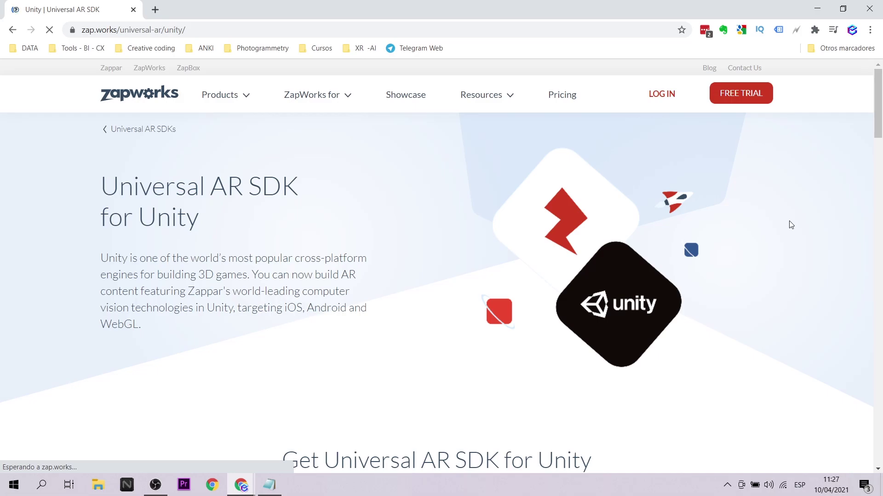
Open the SDK's Unity documentation in a new tab.
scroll(791, 224, "down", 3)
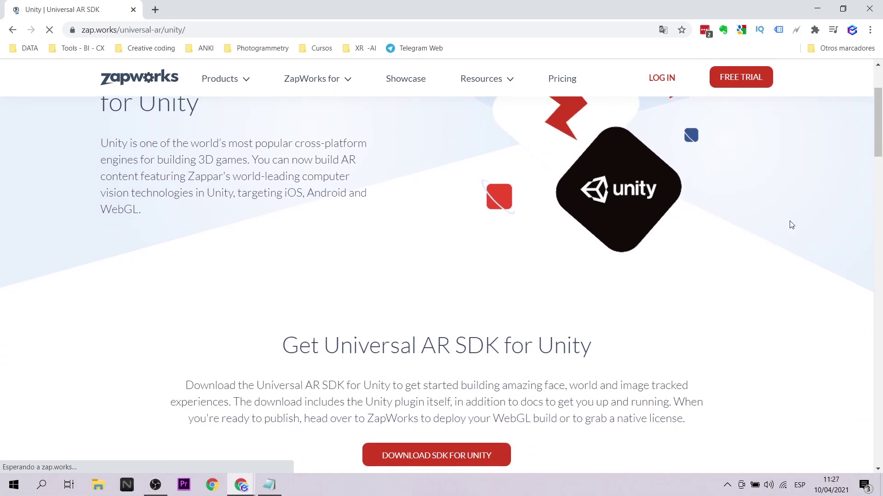
scroll(791, 225, "down", 2)
scroll(791, 225, "down", 2)
scroll(791, 225, "down", 2)
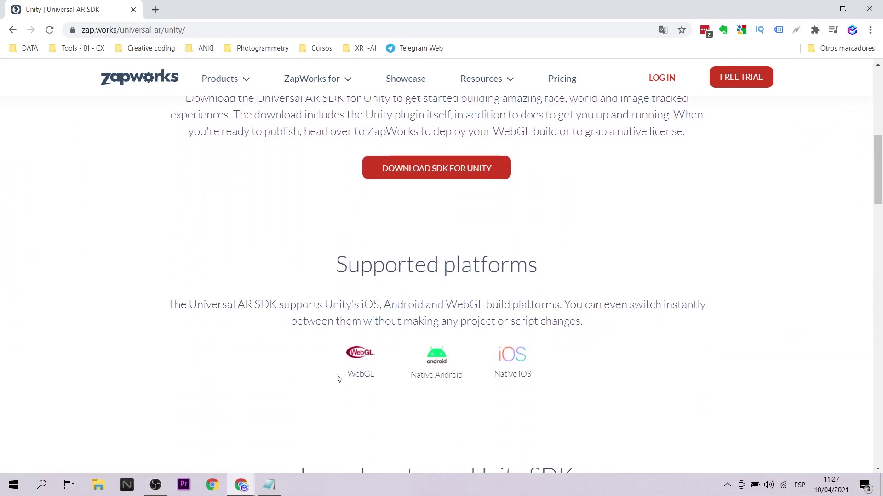
scroll(686, 363, "down", 3)
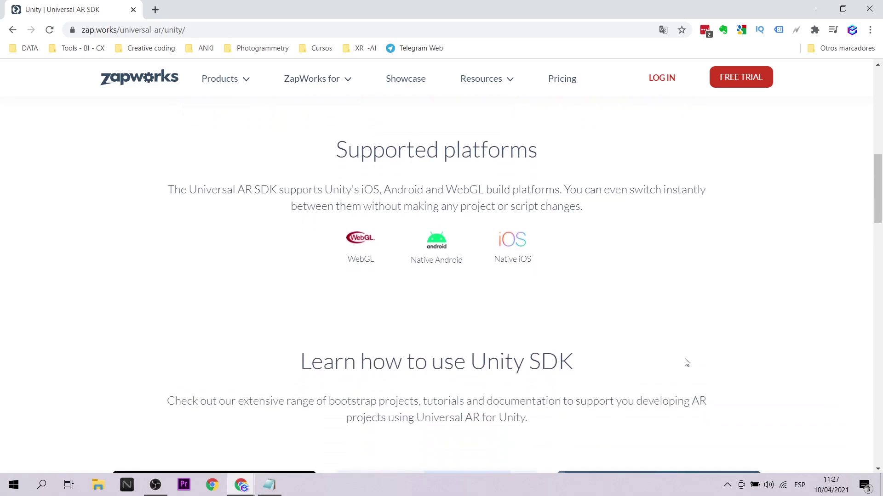
scroll(686, 363, "down", 3)
scroll(650, 364, "down", 4)
scroll(460, 327, "down", 5)
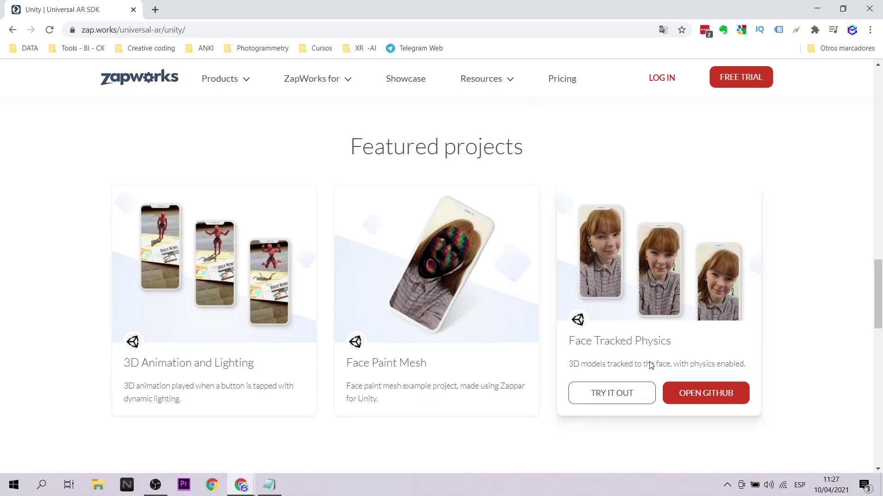
scroll(729, 268, "down", 3)
scroll(461, 277, "up", 9)
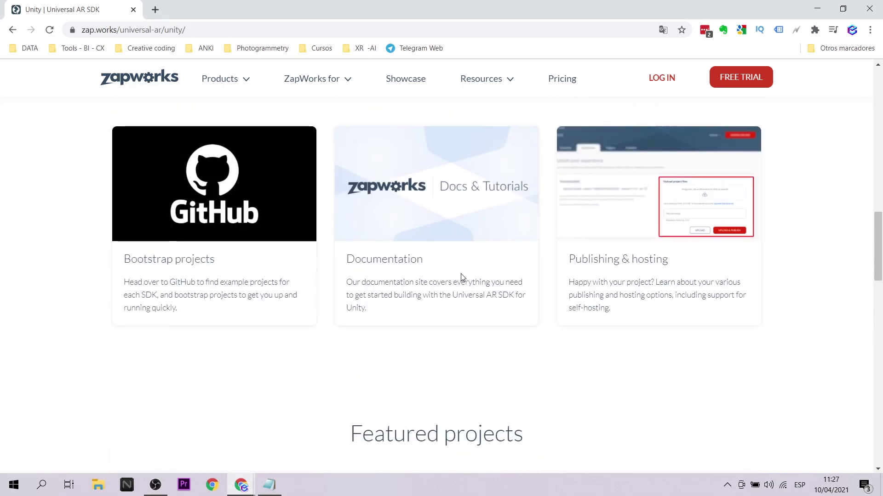
scroll(470, 278, "up", 4)
scroll(470, 278, "down", 1)
left_click(366, 379)
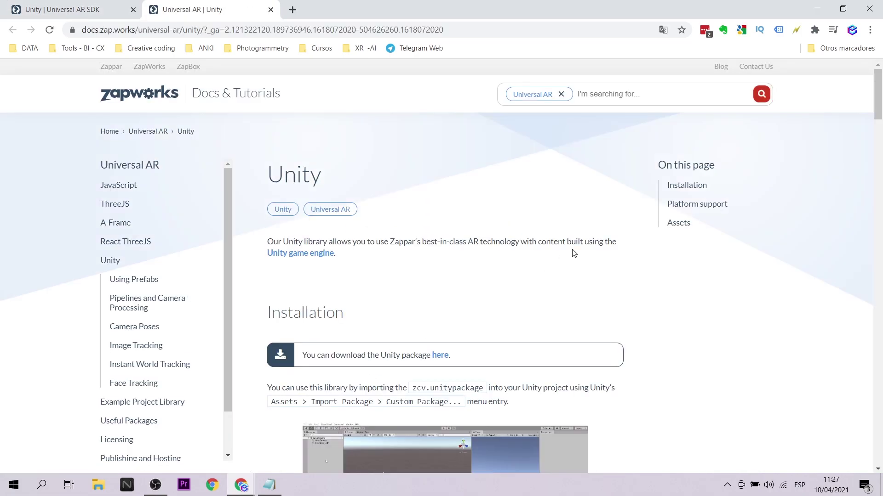
Log in to the ZapWorks SDK hub and download the SDK for Unity ZIP.
left_click(437, 355)
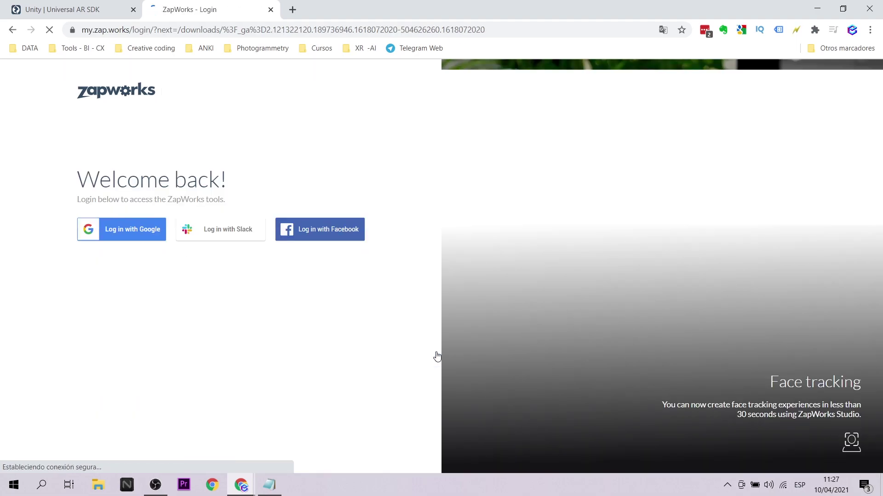
scroll(658, 265, "down", 1)
scroll(658, 265, "down", 2)
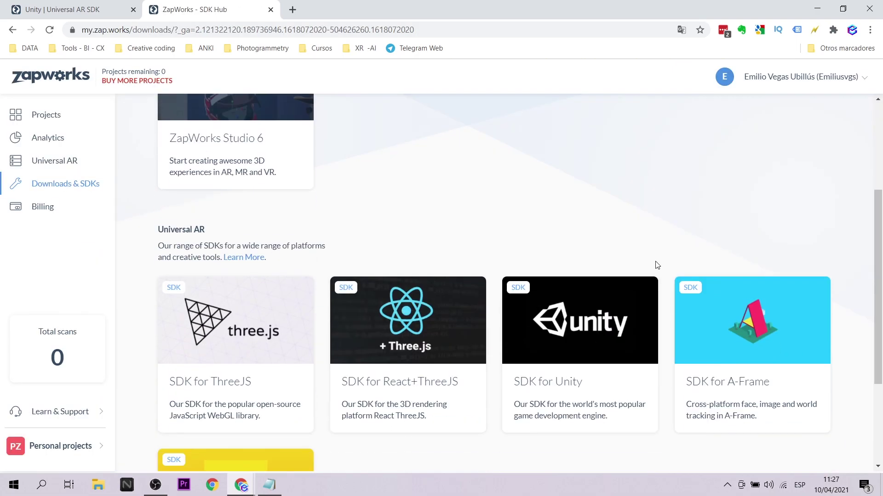
left_click(589, 334)
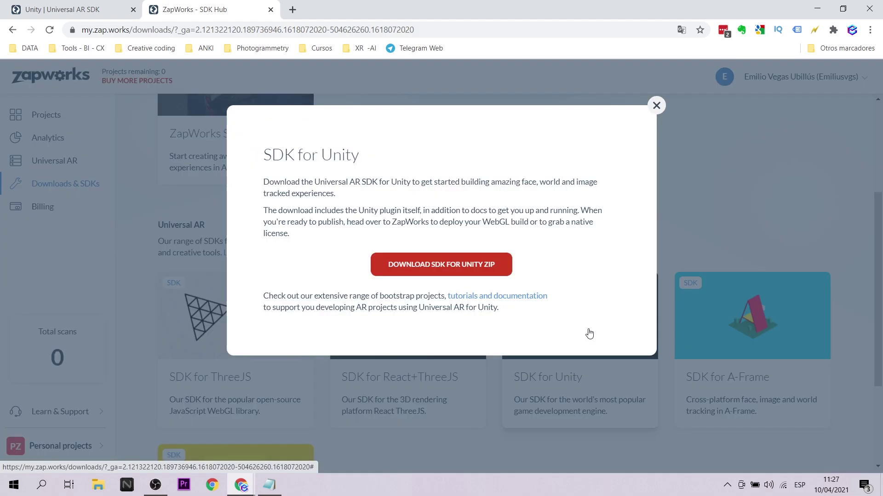
left_click(477, 266)
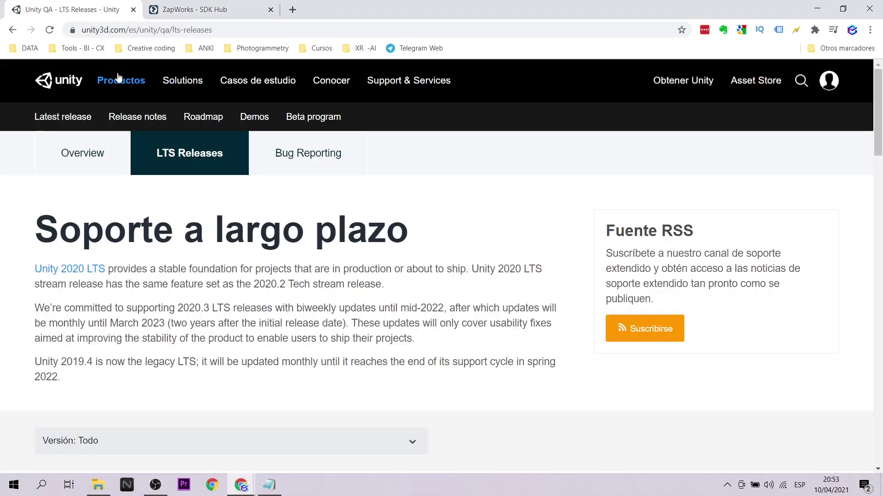
Expand the LTS 2019.4.24f1 release notes and download links.
scroll(254, 291, "down", 5)
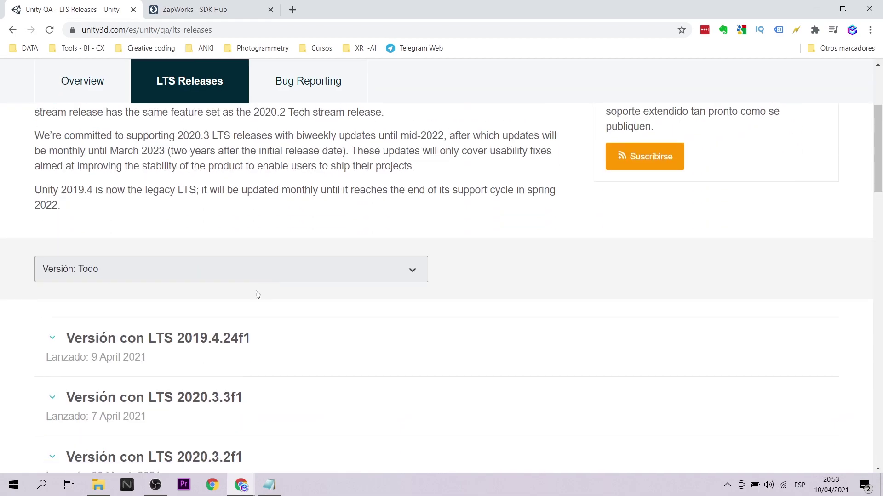
left_click(339, 352)
scroll(396, 339, "down", 2)
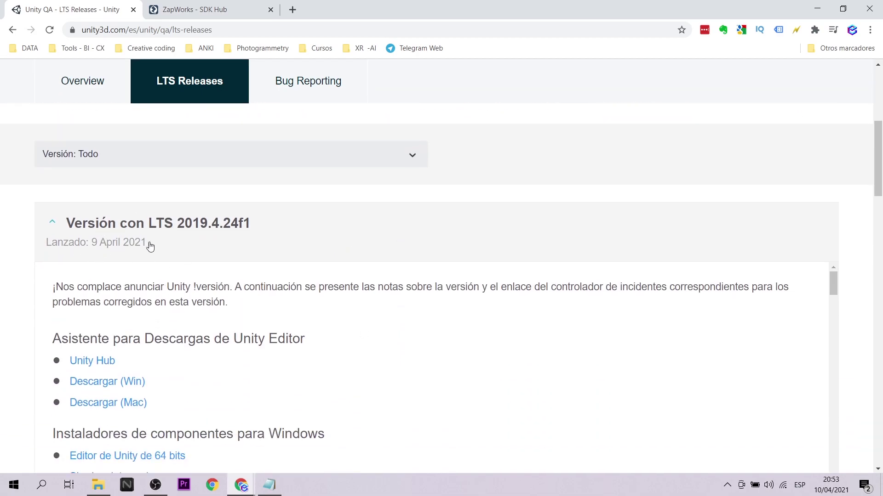
Launch Unity Hub from the Windows search.
left_click(52, 483)
type("unity hub")
key("Return")
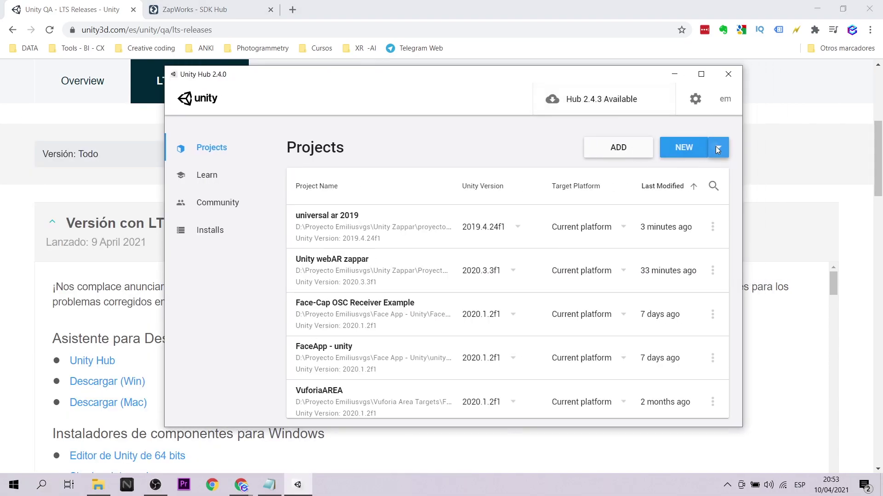
Create a Unity 2019.4.24f1 project named 'Universal AR Zappar Unity' in the chosen folder.
left_click(718, 149)
left_click(647, 211)
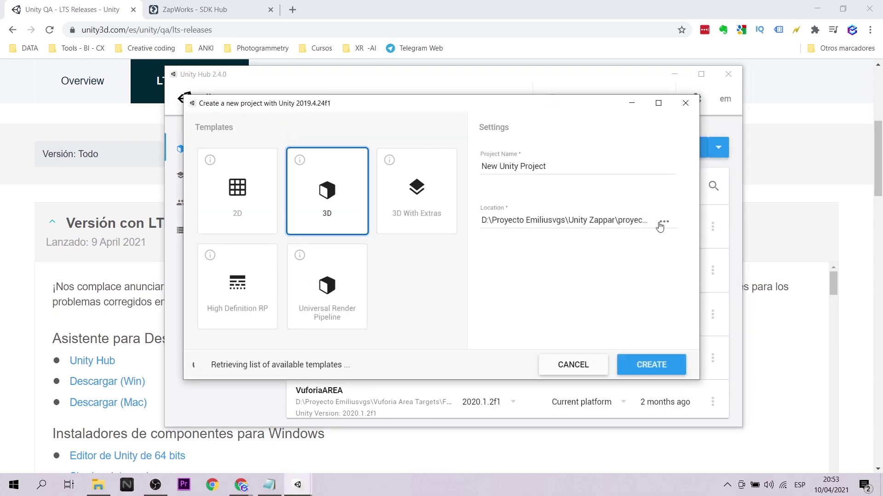
triple_click(482, 161)
type("Universal AR Zappar Unity")
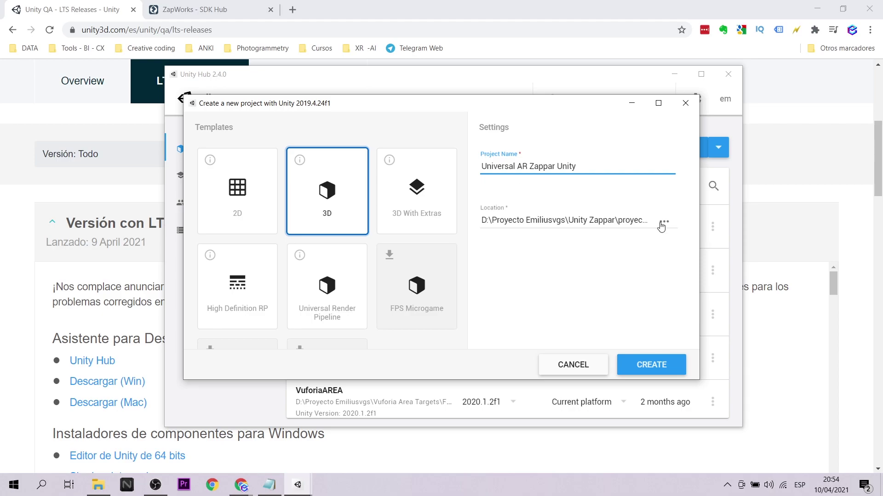
left_click(662, 222)
left_click(521, 369)
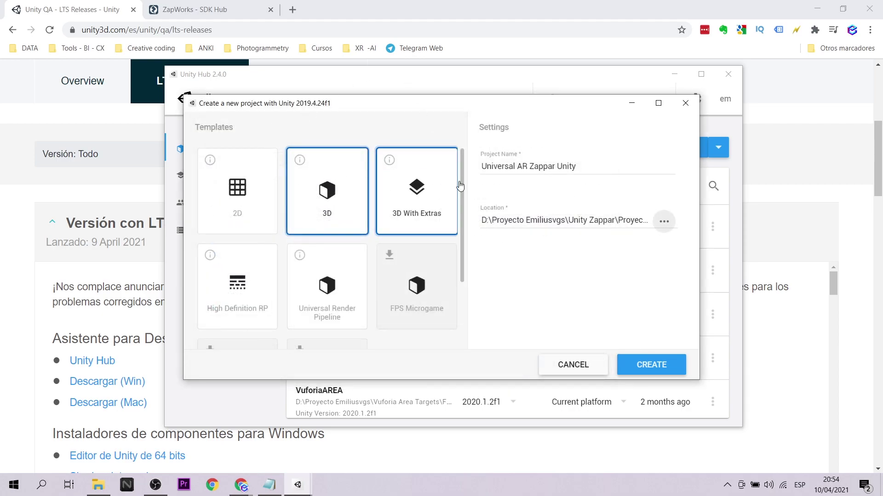
left_click(662, 373)
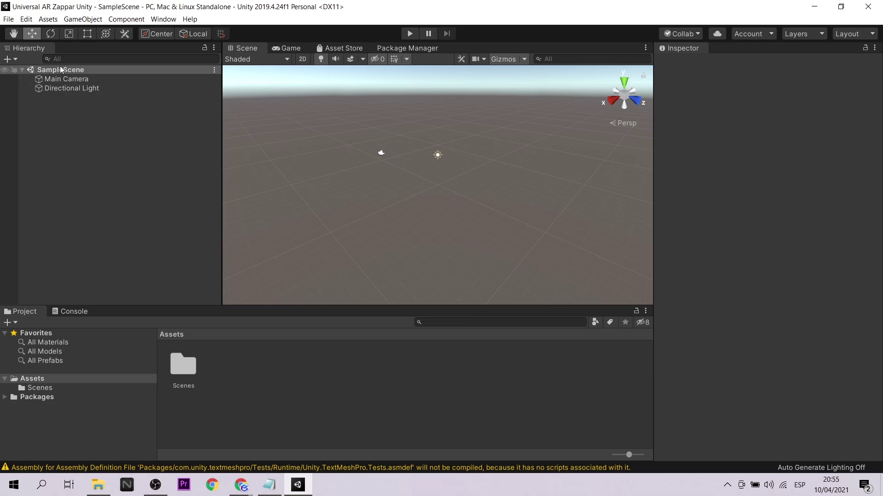
Select the Zappar package file from the SDK's zappar-uar-package folder as a custom package.
left_click(48, 20)
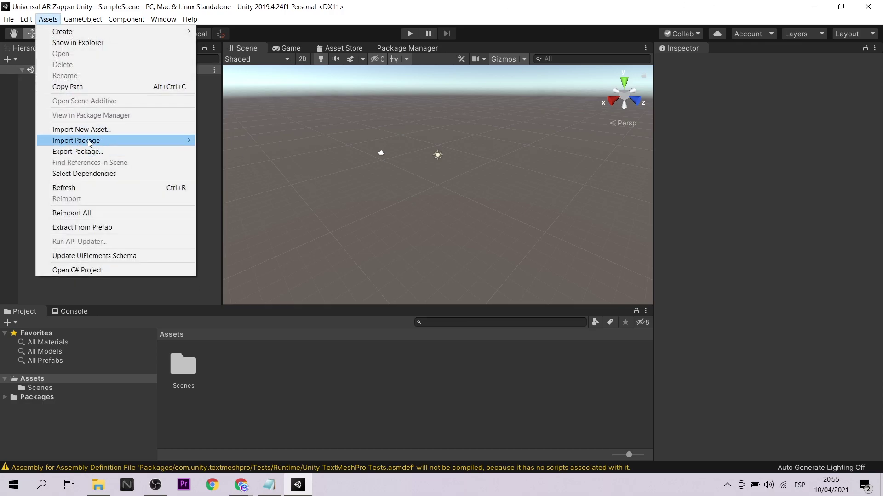
mouse_move(89, 143)
left_click(229, 142)
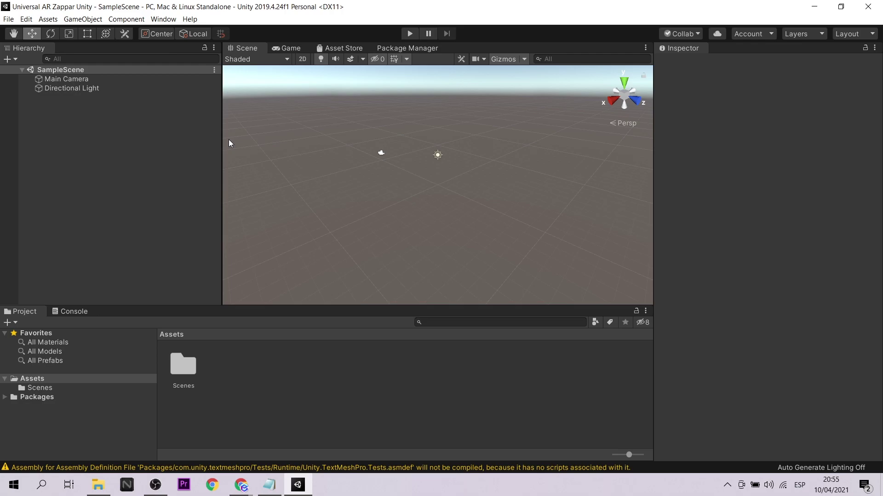
left_click(160, 54)
left_click(147, 53)
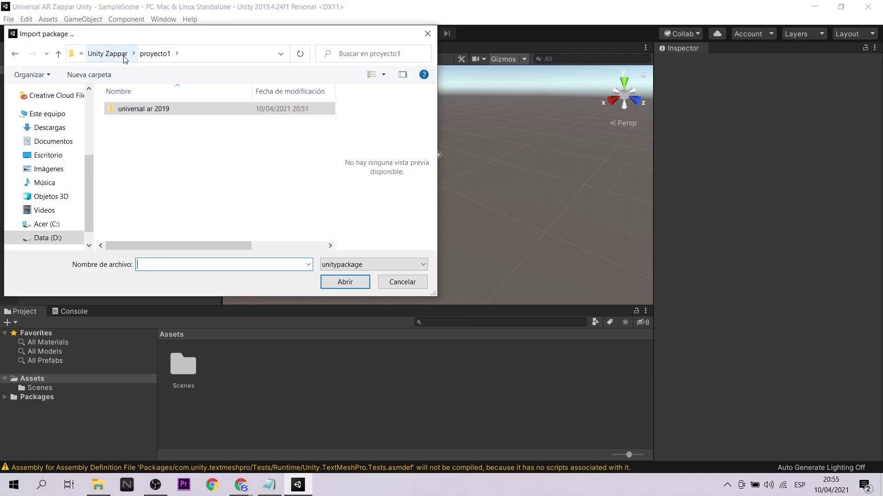
left_click(124, 59)
double_click(148, 145)
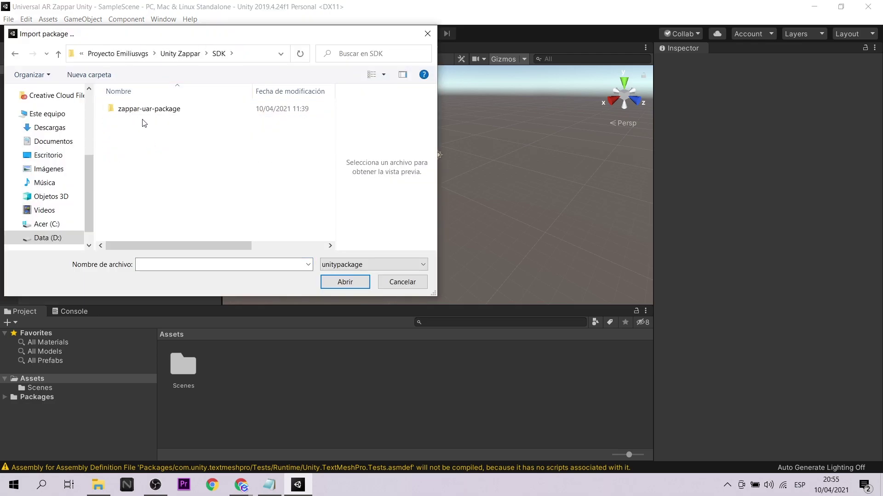
double_click(142, 110)
double_click(142, 109)
left_click(137, 109)
left_click(330, 282)
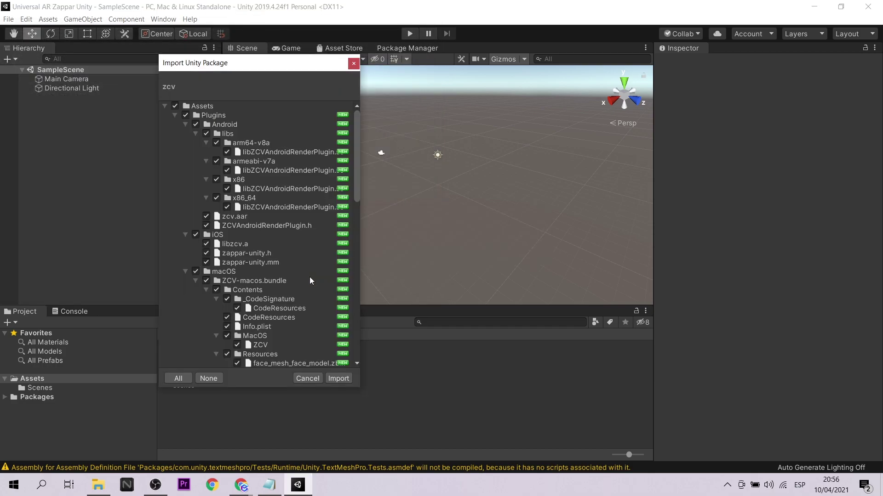
Import all files from the Zappar package.
scroll(260, 238, "down", 5)
scroll(260, 238, "down", 5)
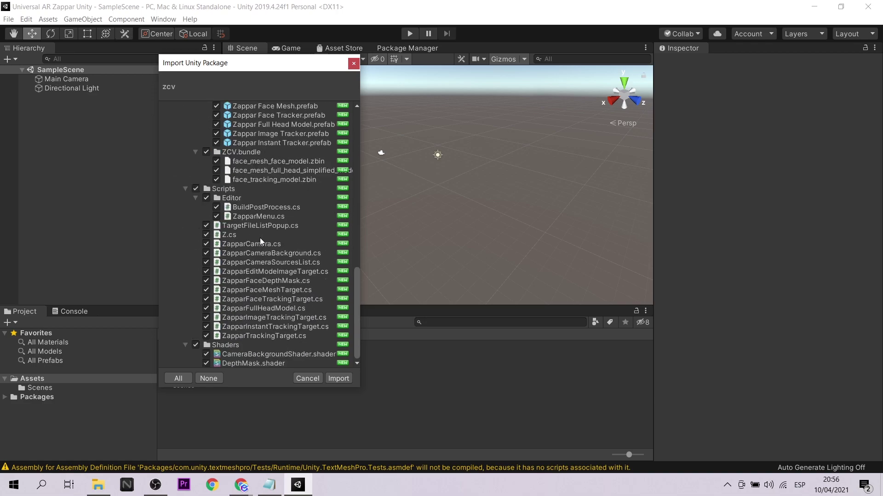
left_click(338, 378)
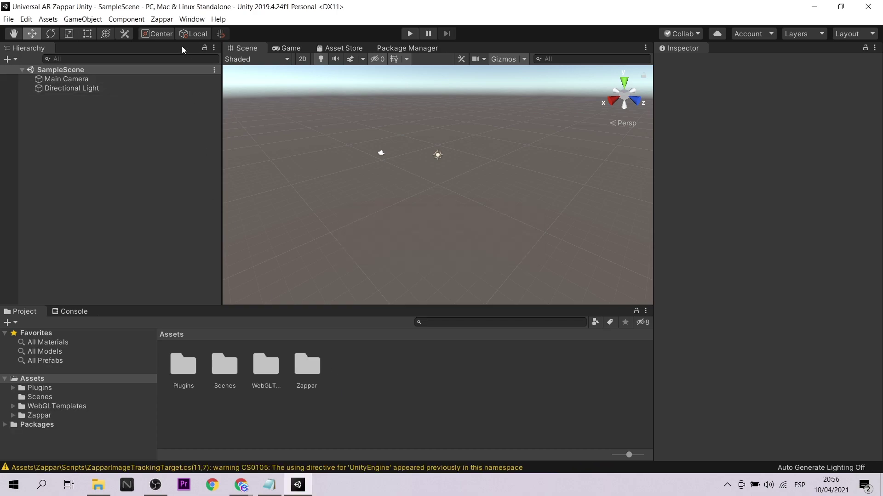
Check the Zappar menu and open Assets/Zappar/Resources/Prefabs in the Project window.
left_click(161, 19)
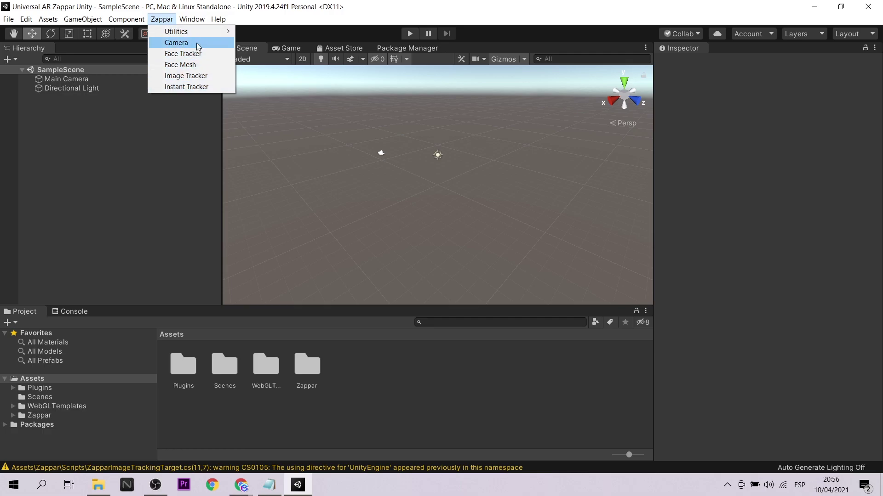
mouse_move(197, 31)
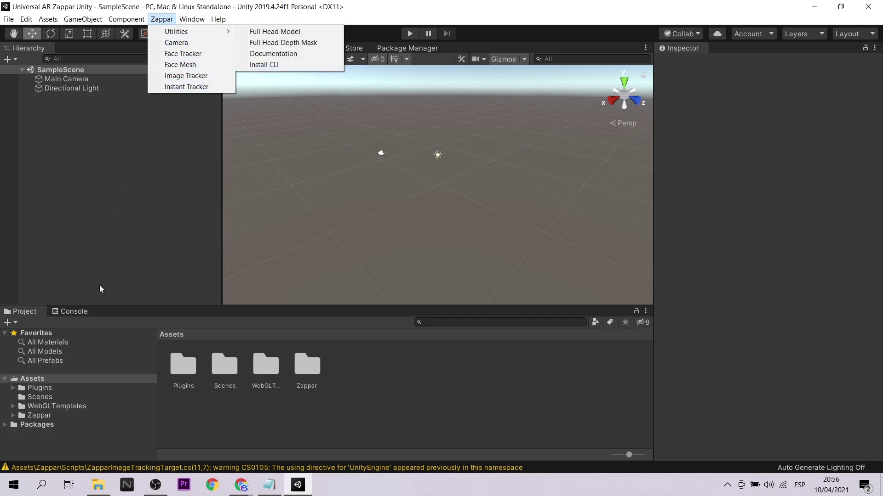
left_click(308, 371)
double_click(308, 370)
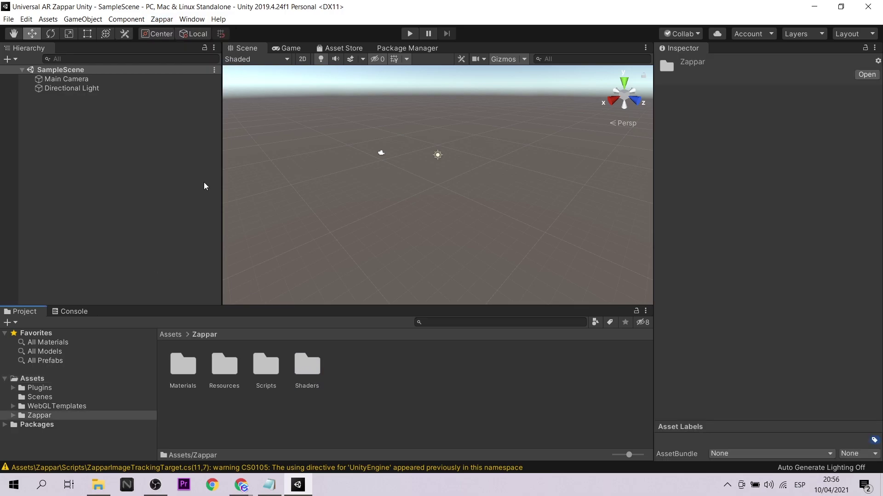
left_click(160, 19)
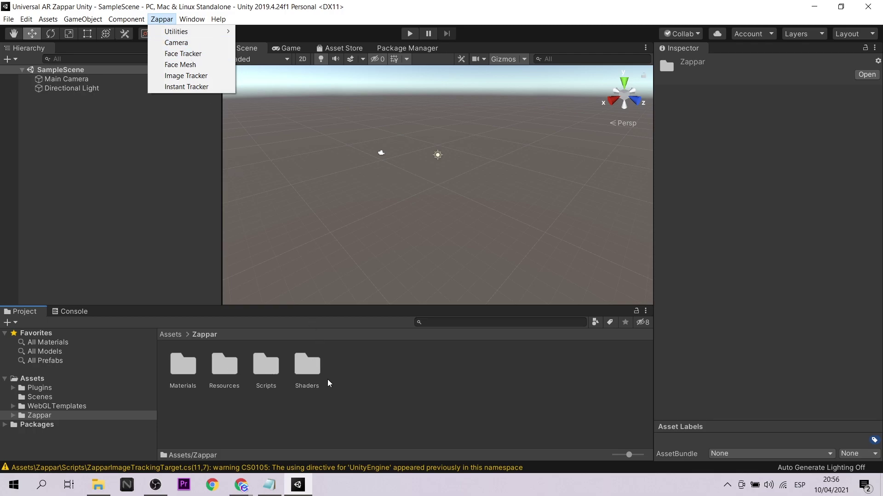
double_click(224, 369)
double_click(194, 368)
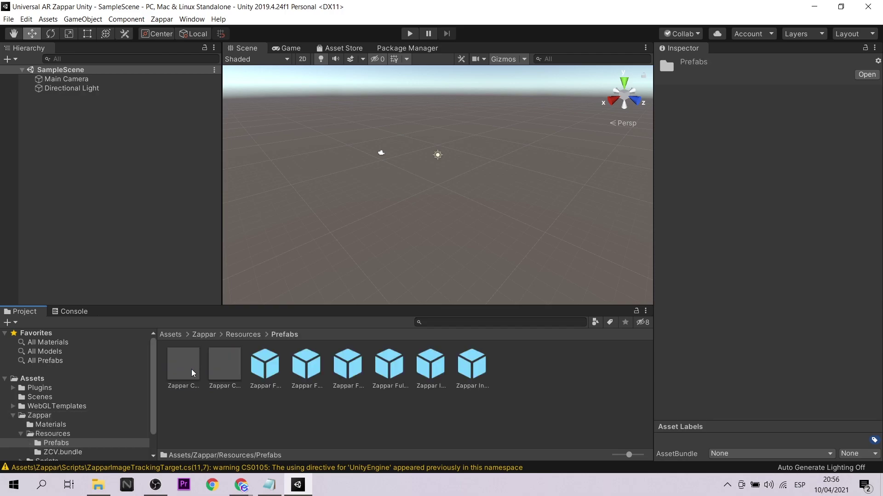
Add the Zappar Camera Rear prefab to the Hierarchy and delete the Main Camera.
left_click_drag(176, 369, 106, 166)
left_click_drag(89, 112, 89, 110)
left_click(83, 82)
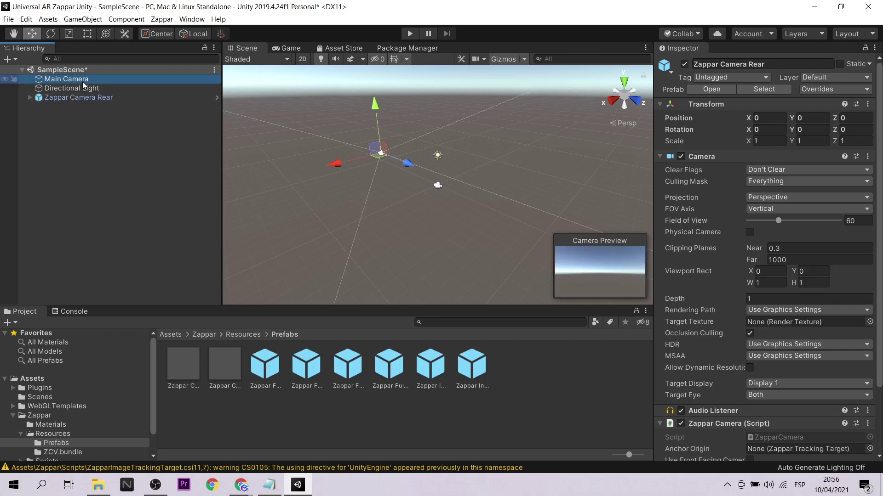
key("Delete")
Enable Use Front Facing Camera on the Zappar Camera Rear.
left_click(91, 87)
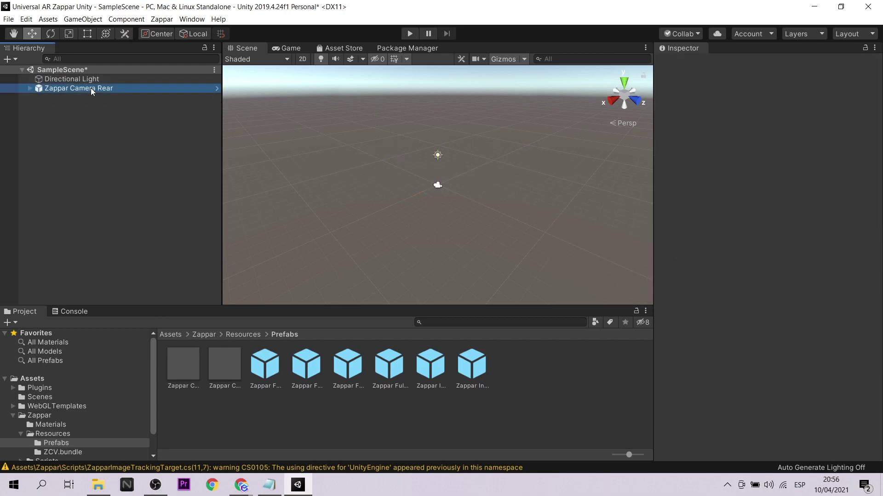
scroll(739, 305, "down", 3)
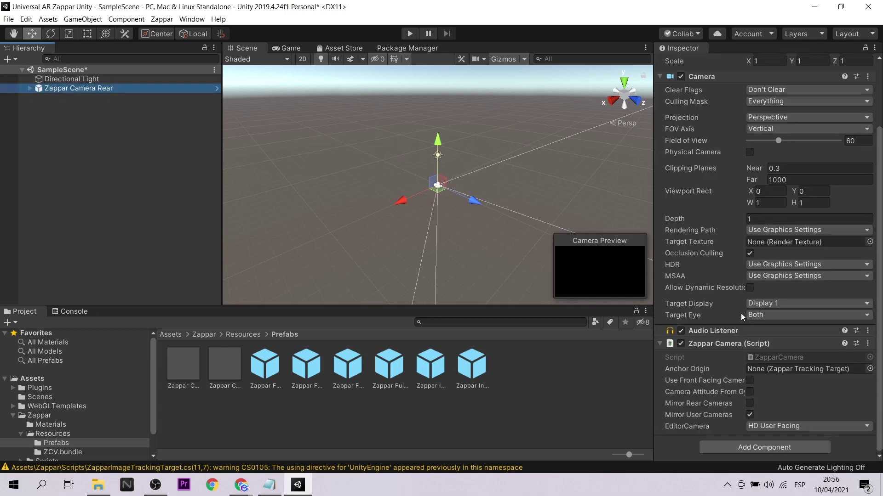
left_click(749, 381)
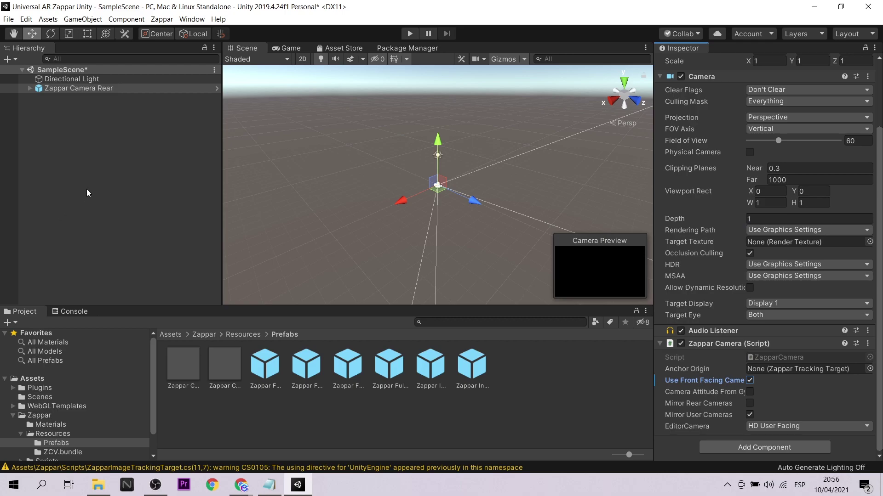
left_click(119, 171)
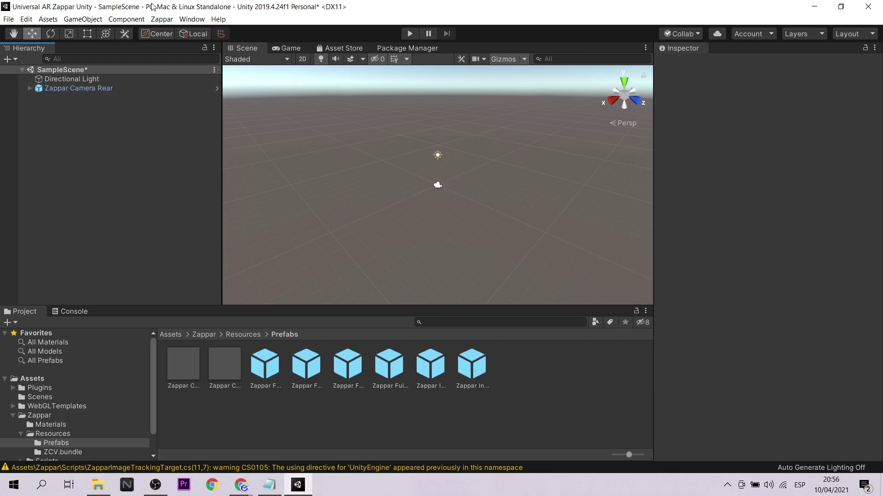
left_click(163, 19)
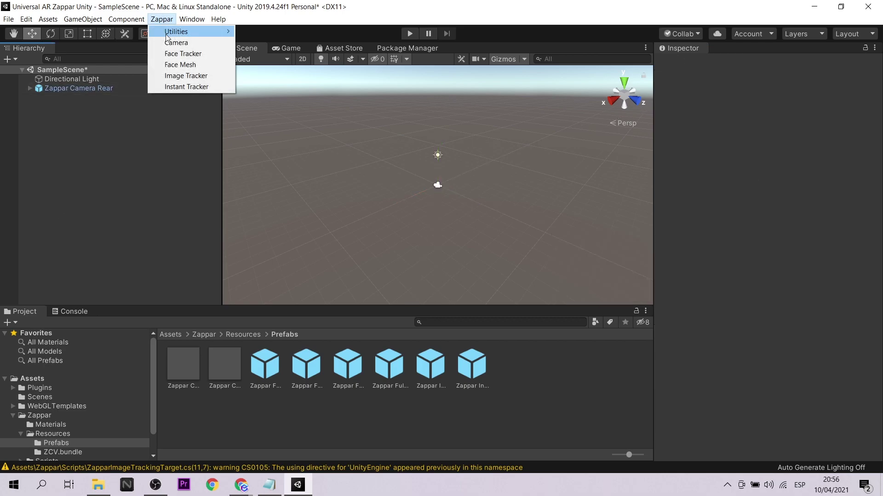
Add a Zappar Face Tracker and create a 3D Cube as its child.
left_click(189, 53)
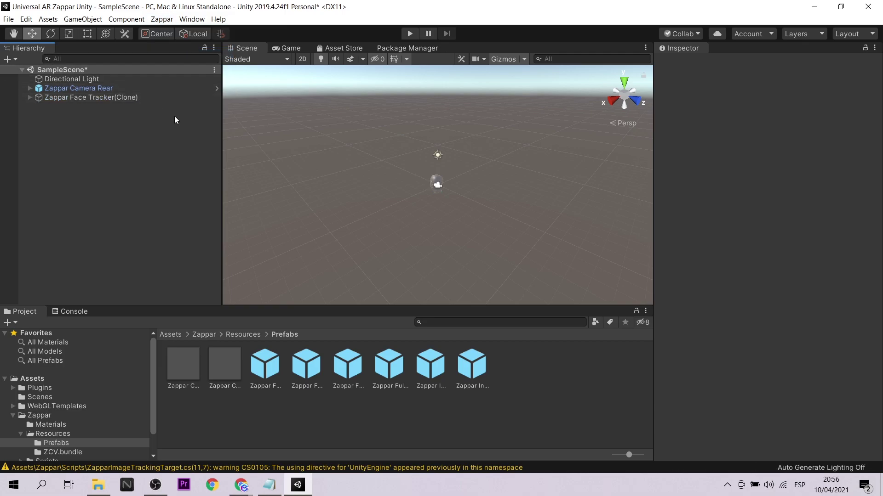
left_click(106, 98)
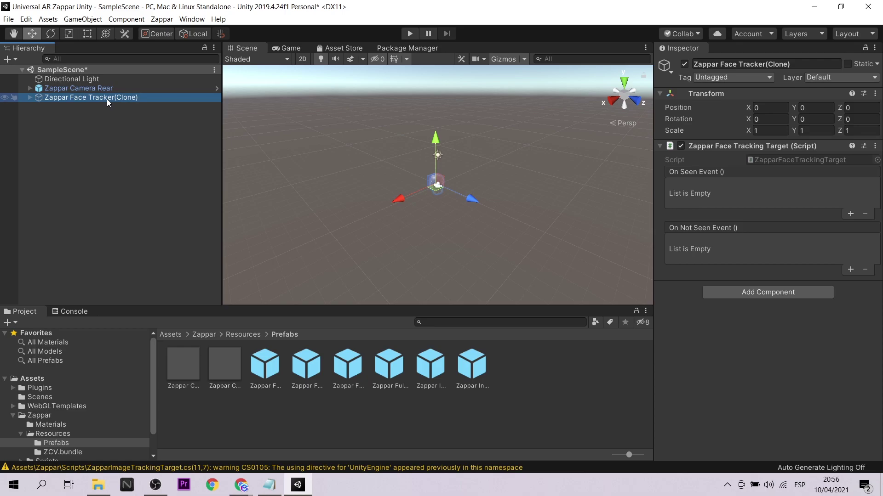
right_click(107, 98)
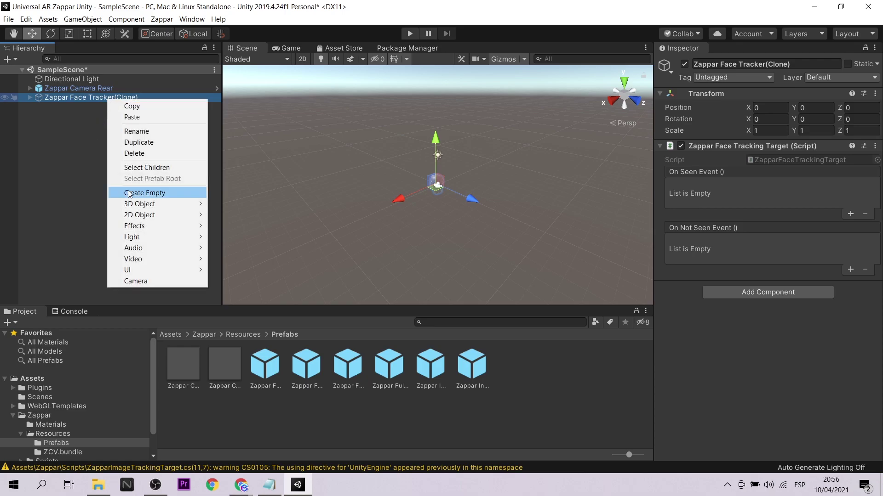
mouse_move(142, 203)
left_click(225, 203)
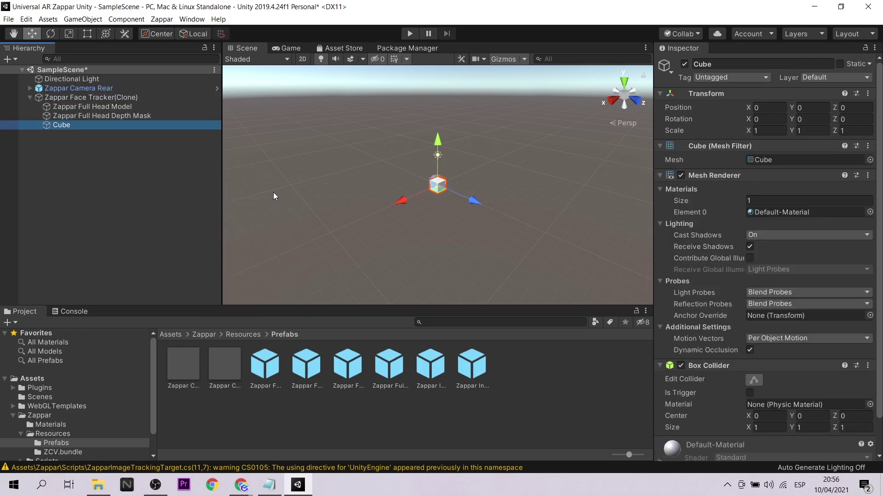
Scale the Cube to 0.5 on each axis and enter Play mode to test tracking.
key("f")
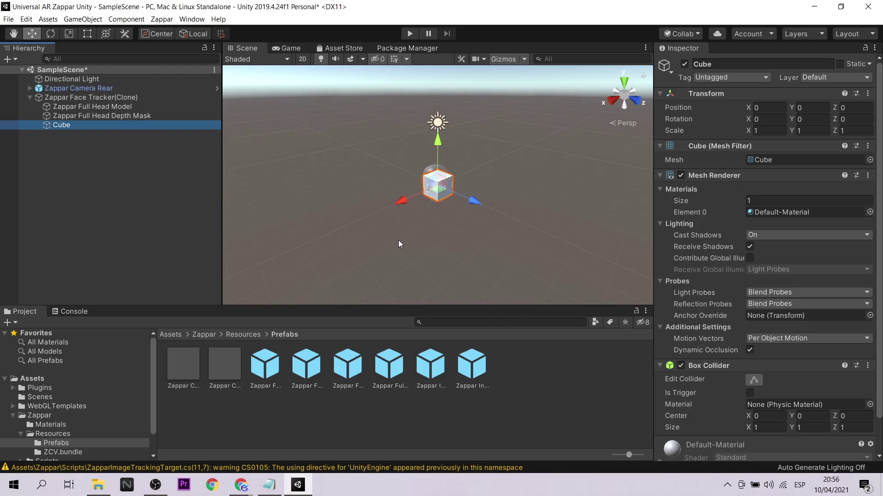
mouse_move(394, 243)
left_mouse_down("alt")
mouse_move(418, 242)
mouse_move(469, 208)
mouse_move(559, 209)
left_mouse_up("alt")
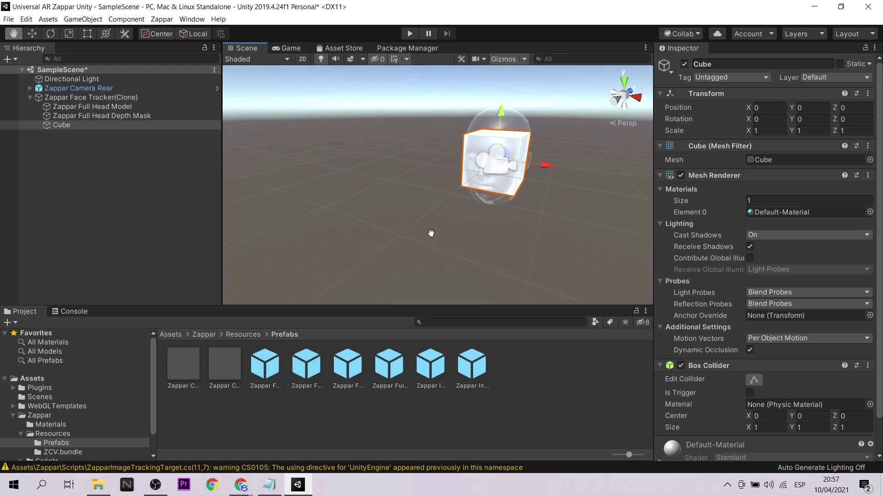
scroll(492, 225, "up", 3)
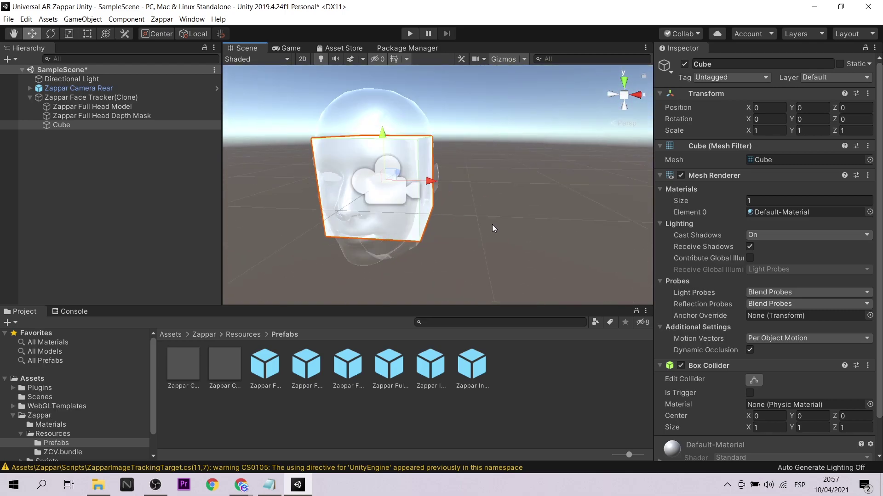
left_click(775, 133)
type("0.5")
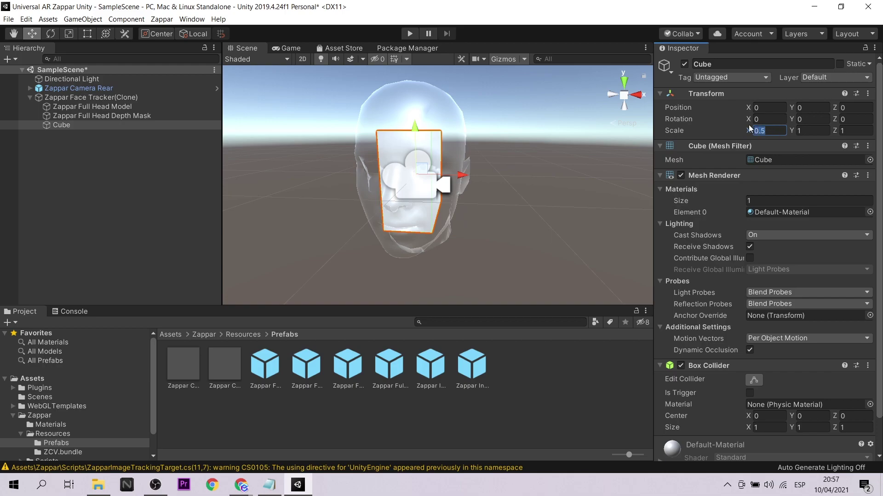
left_click(805, 131)
type("0.5")
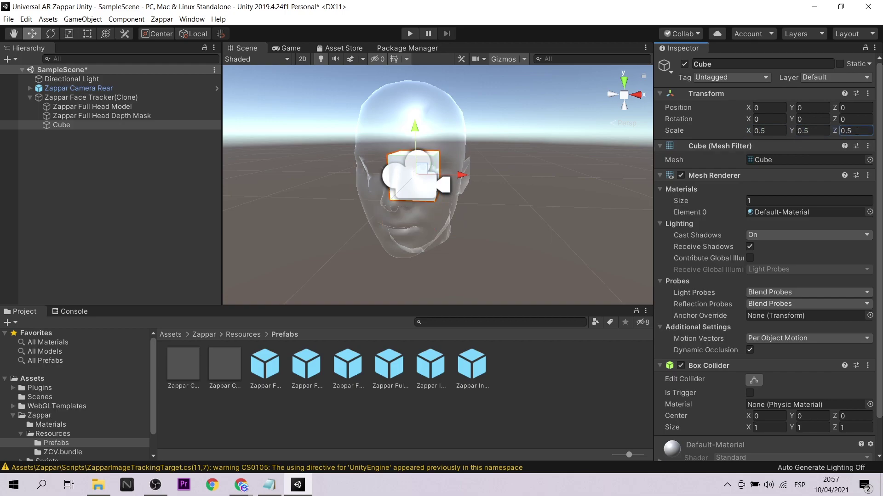
left_click(408, 35)
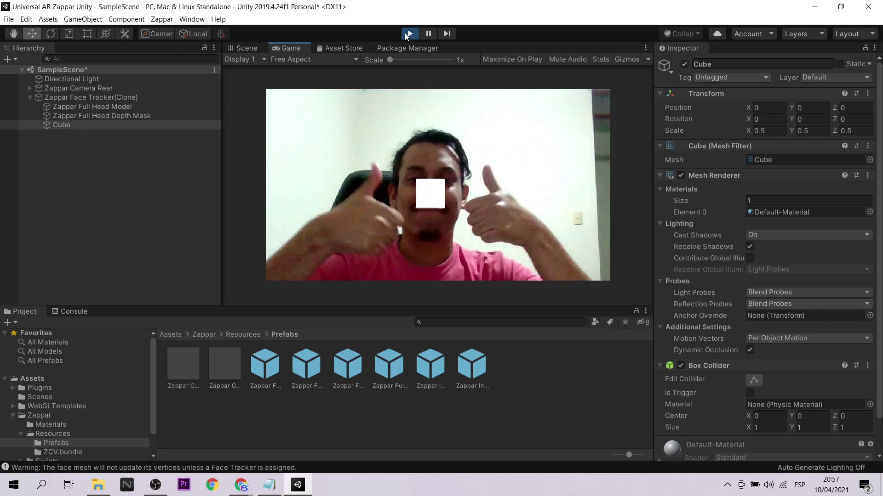
Stop Play mode and bring up Zappar > Utilities > Install CLI.
left_click(406, 35)
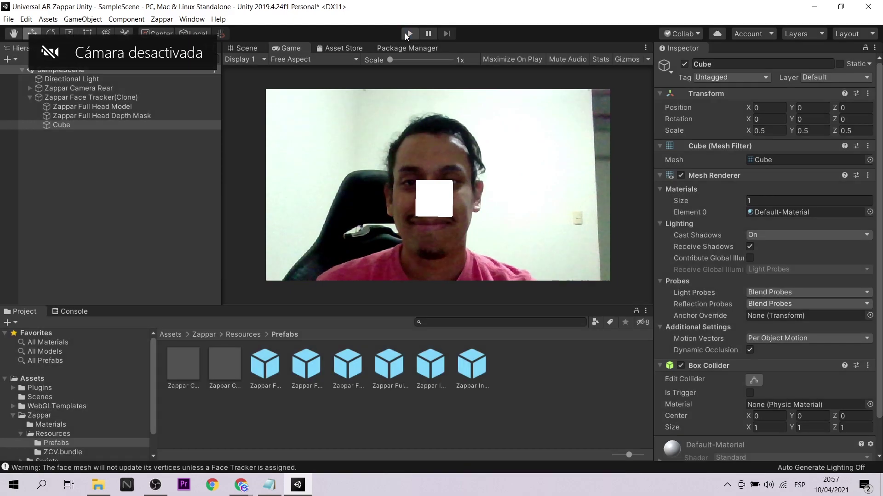
left_click(161, 19)
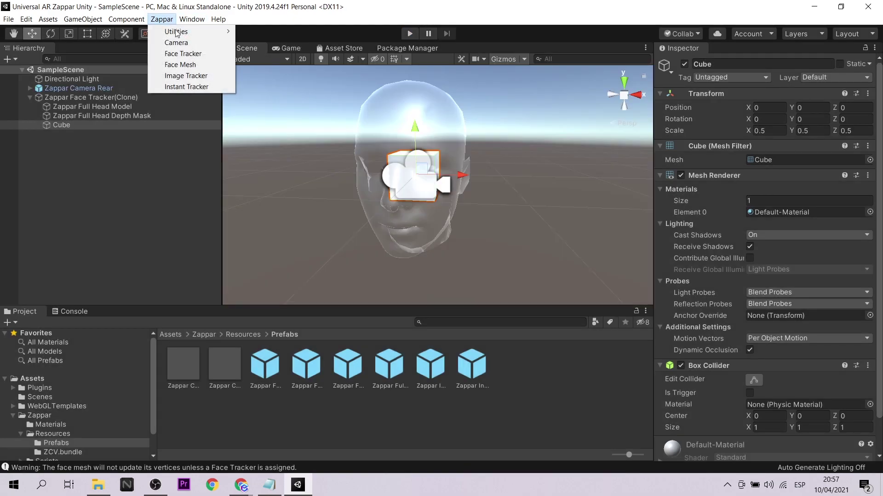
mouse_move(180, 36)
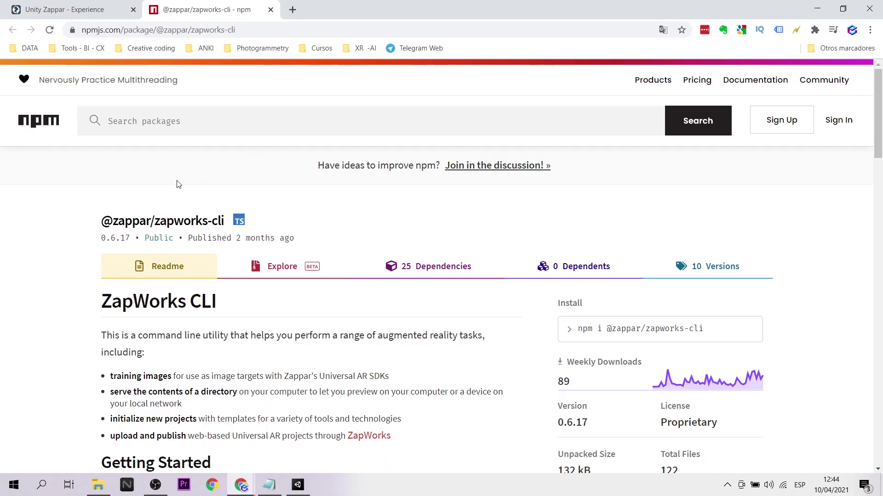
From the zapworks-cli Getting Started section, open the Node.js link in a new tab.
scroll(178, 184, "down", 1)
scroll(165, 188, "up", 1)
scroll(142, 196, "down", 2)
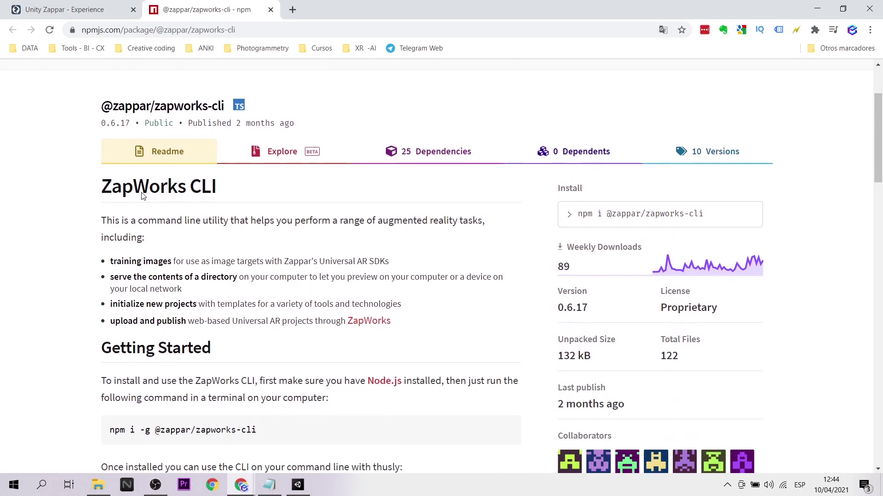
scroll(193, 209, "down", 1)
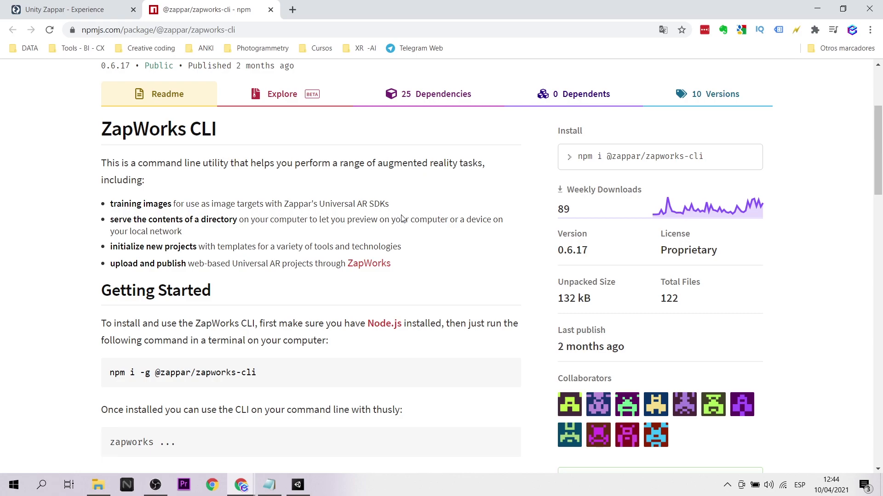
right_click(378, 322)
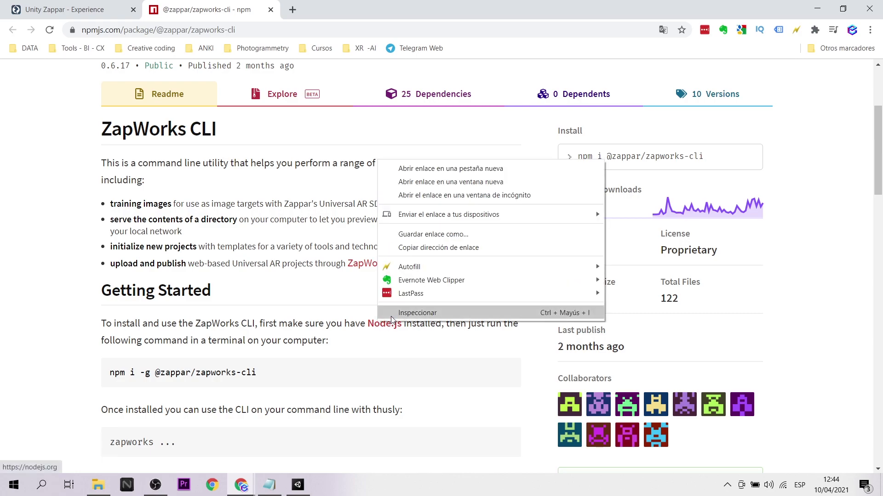
left_click(428, 169)
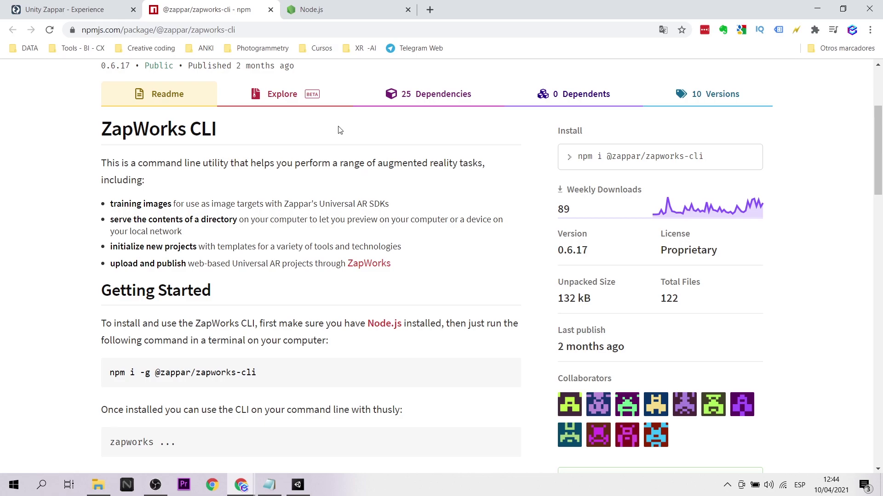
Download the Node.js 14.16.1 LTS installer from nodejs.org.
left_click(299, 12)
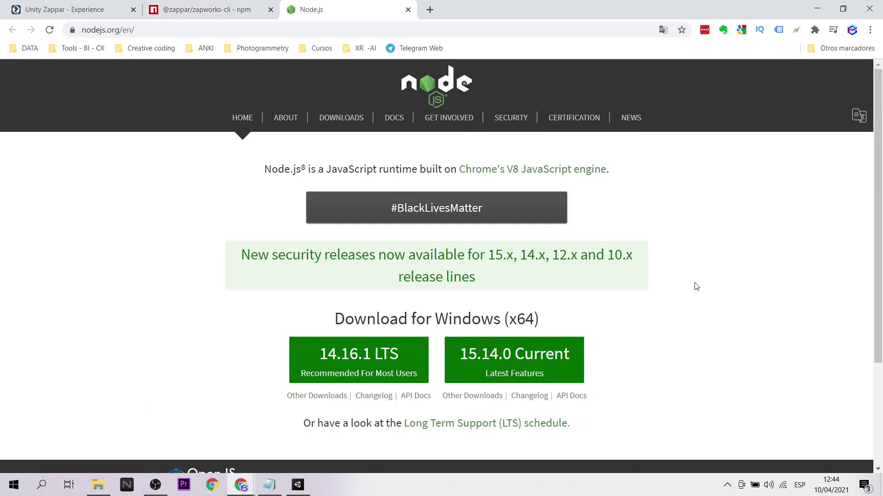
scroll(696, 286, "down", 1)
scroll(744, 247, "up", 1)
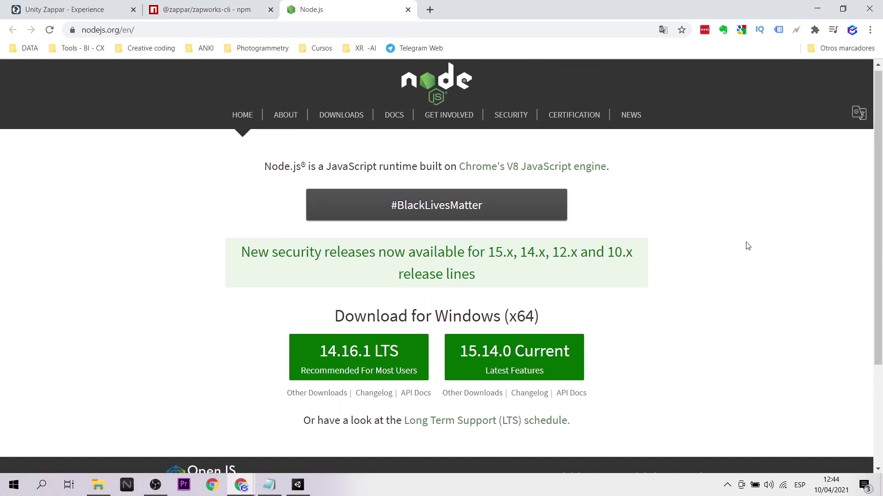
left_click(360, 359)
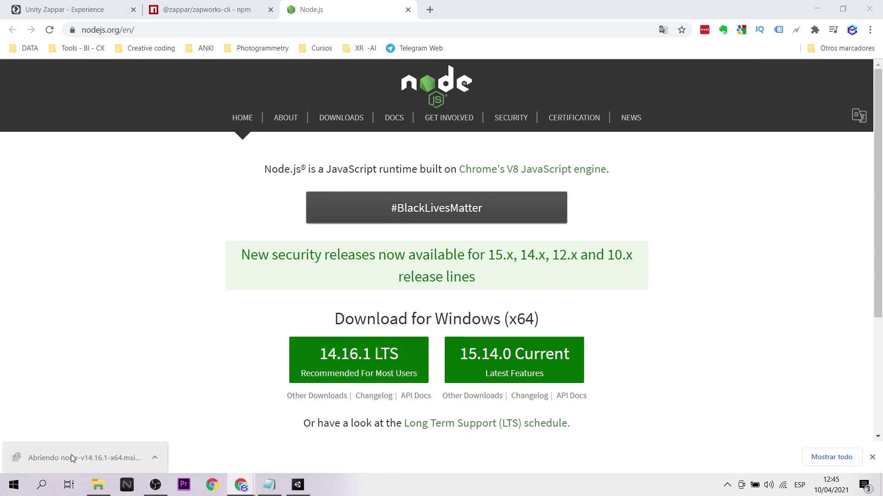
Run Node.js setup with the default location and components, skipping native-module tools.
left_click(501, 332)
left_click(501, 332)
left_click(507, 333)
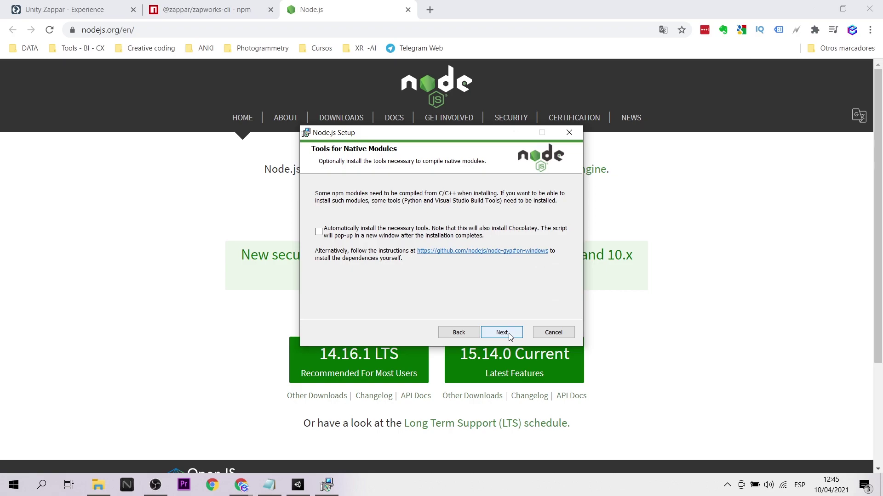
left_click(509, 332)
left_click(508, 332)
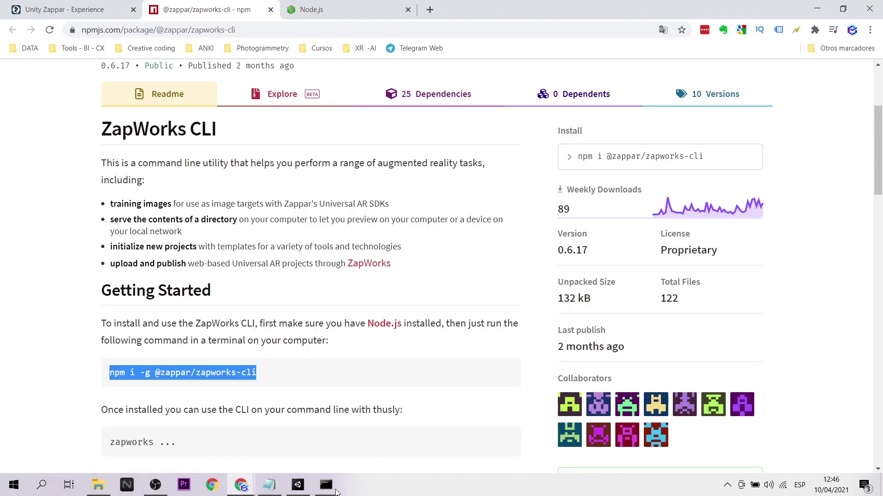
left_click(335, 491)
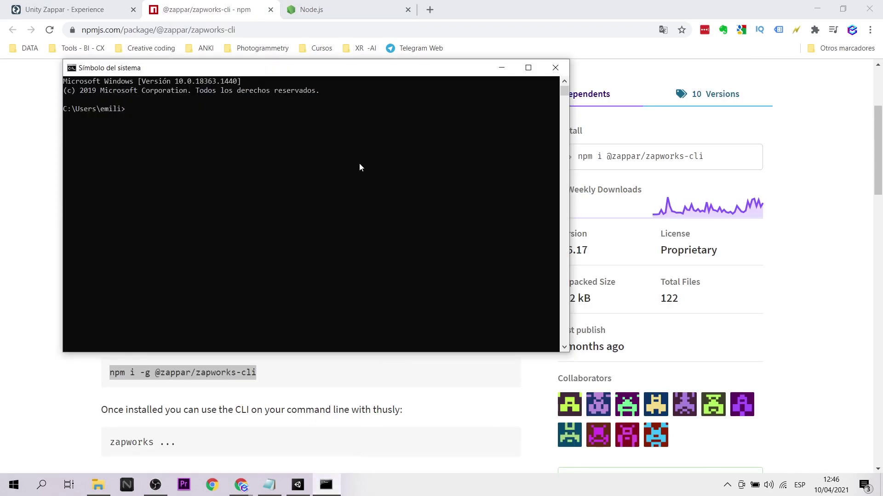
left_click_drag(306, 73, 534, 65)
left_click(501, 175)
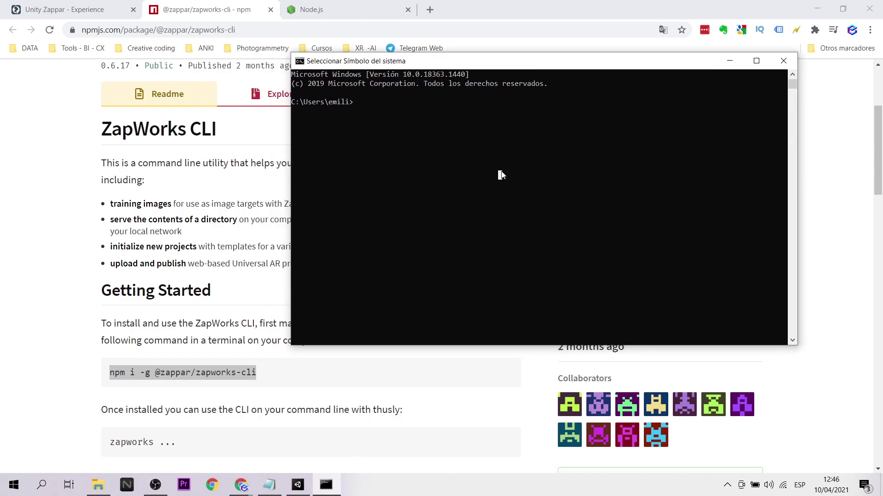
type("n")
key("BackSpace")
type("pm ")
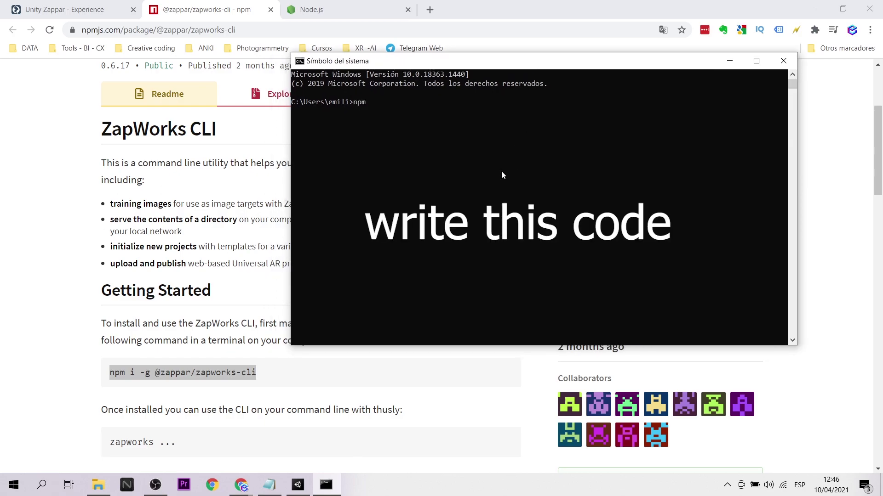
type("i ")
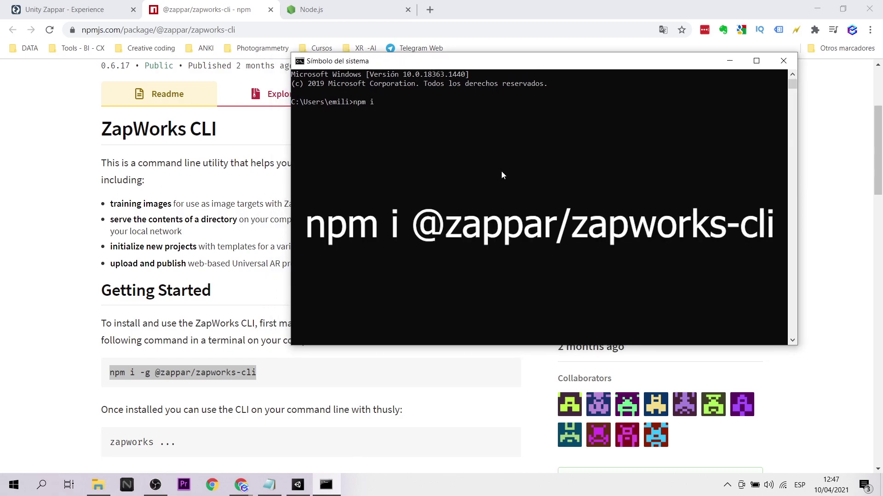
type("-g ")
type("@zap")
type("par/")
type("zap")
type("works")
type("-c")
type("li")
key("Return")
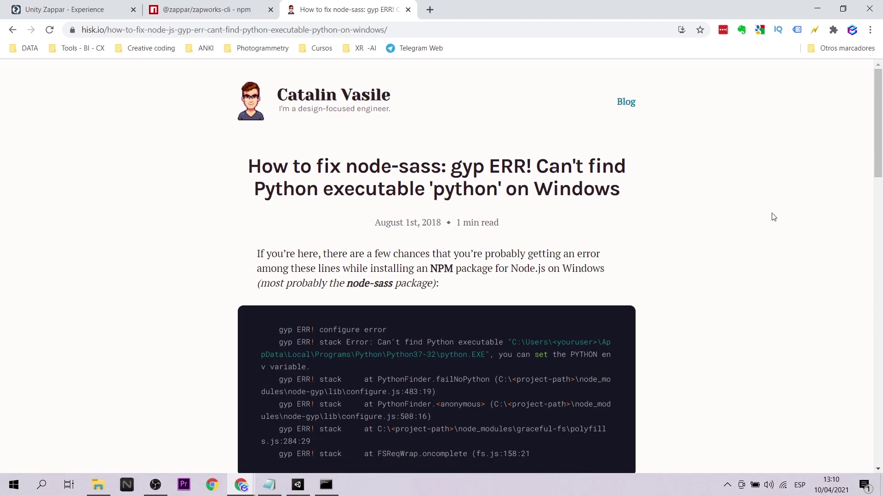
Scroll the hisk.io article to its npm install --global --production windows-build-tools solution.
scroll(774, 217, "down", 1)
scroll(773, 217, "down", 1)
scroll(774, 217, "down", 2)
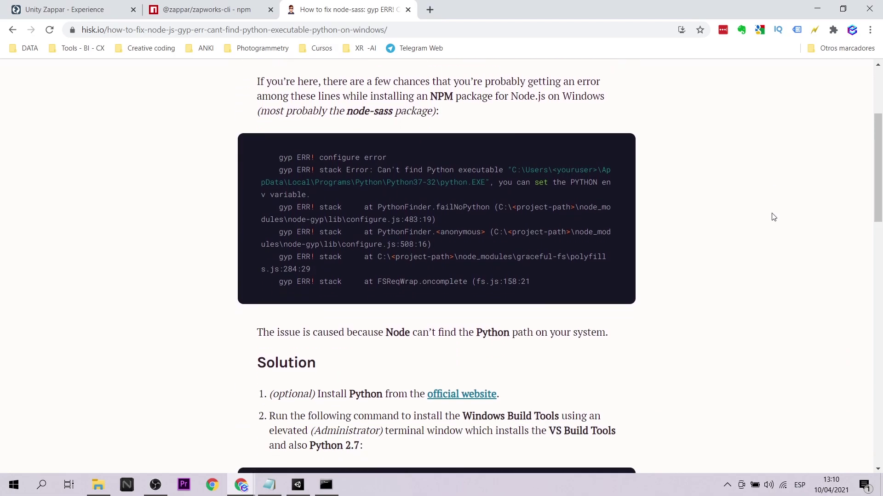
scroll(774, 217, "down", 2)
scroll(774, 217, "down", 2)
scroll(773, 217, "down", 2)
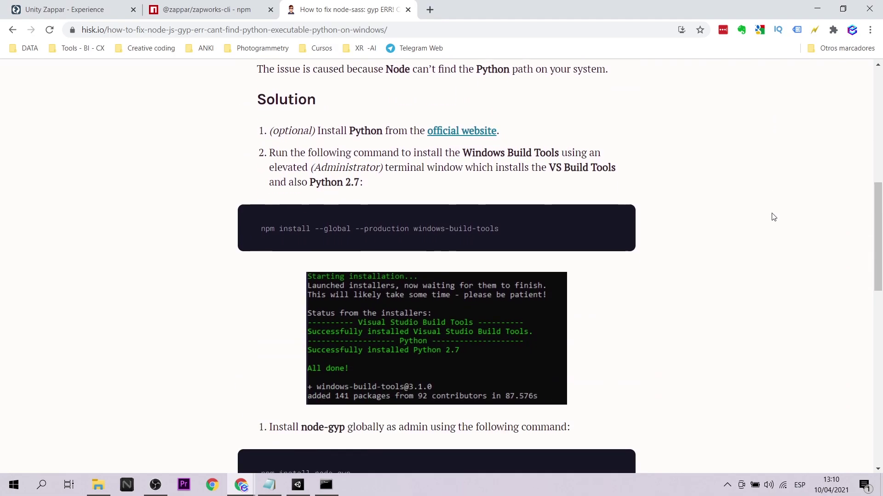
scroll(773, 217, "down", 2)
scroll(774, 217, "up", 2)
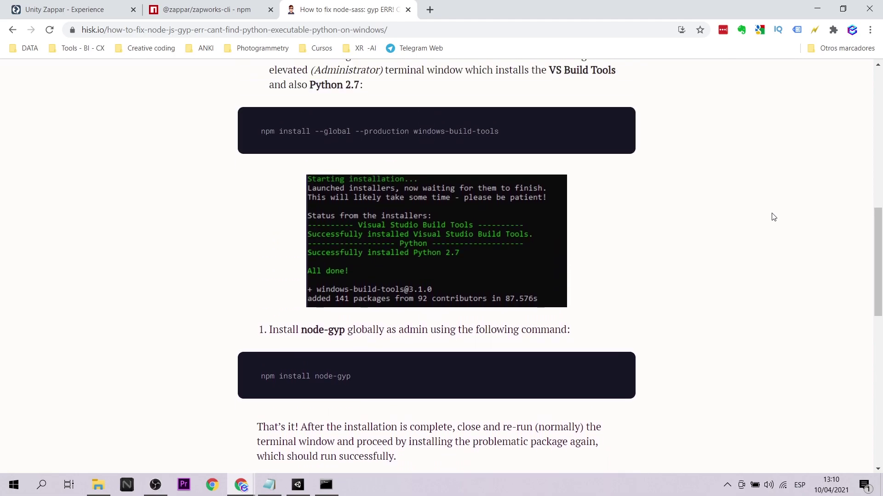
scroll(772, 216, "up", 4)
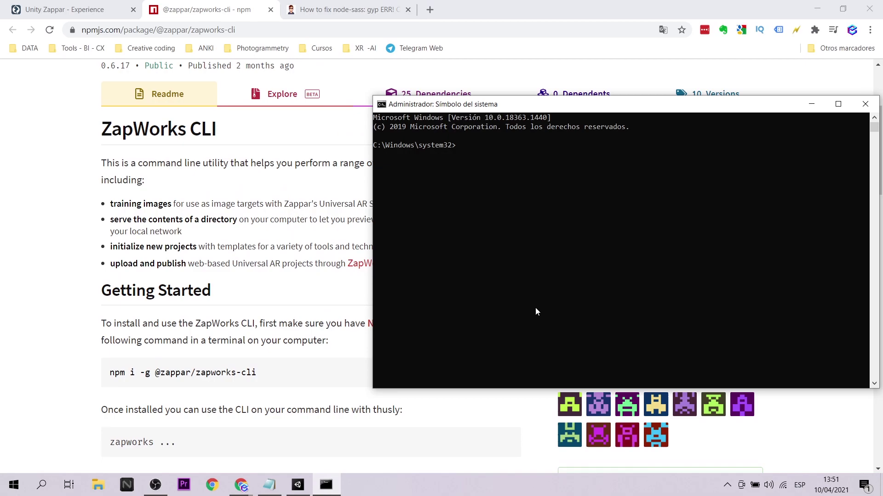
Run zapworks help to list the CLI commands.
type("zapworks help")
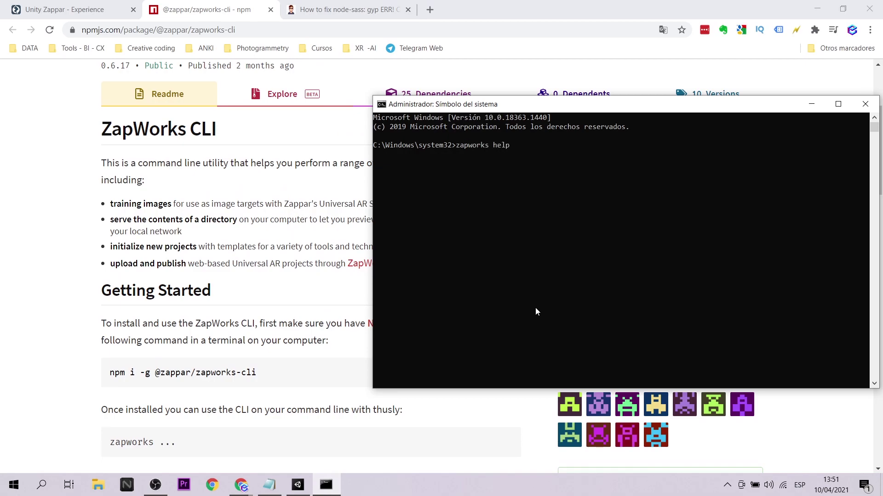
key("Return")
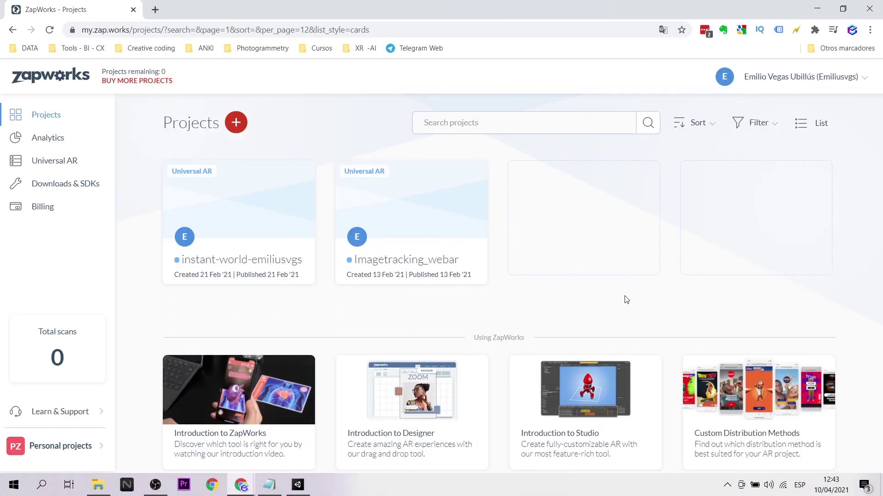
Create a Universal AR project named 'Unity Zappar' with a WebAR QR code trigger.
left_click(234, 123)
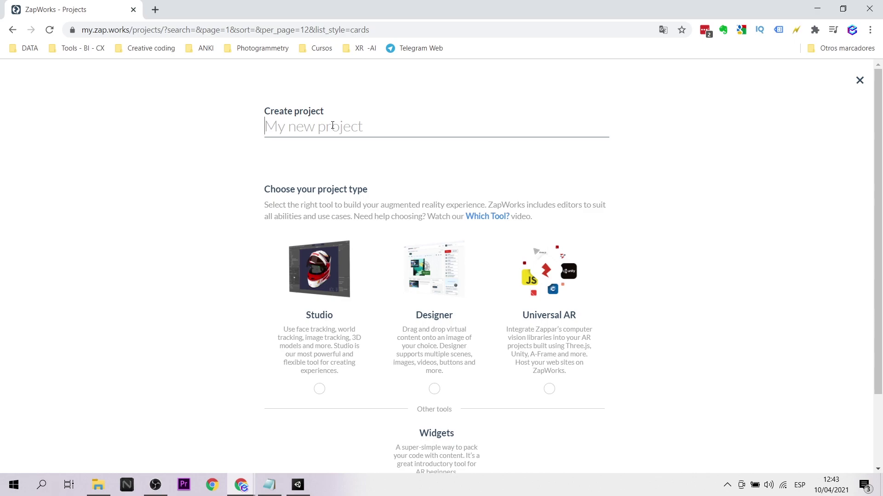
type("Unity")
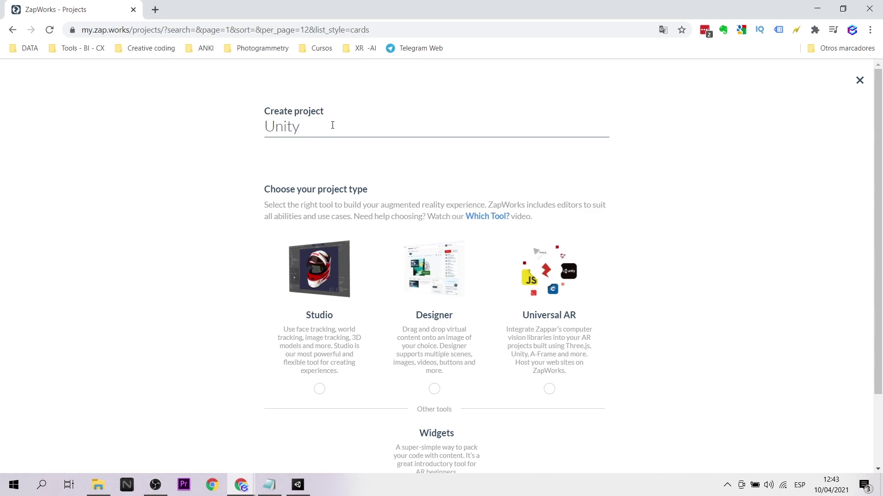
type(" Zappar")
left_click(567, 331)
scroll(613, 410, "down", 1)
left_click(597, 448)
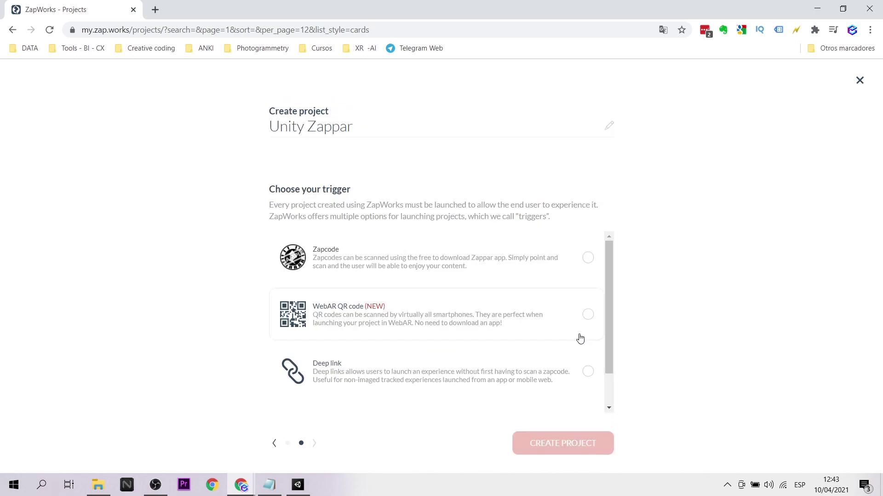
left_click(588, 315)
left_click(590, 444)
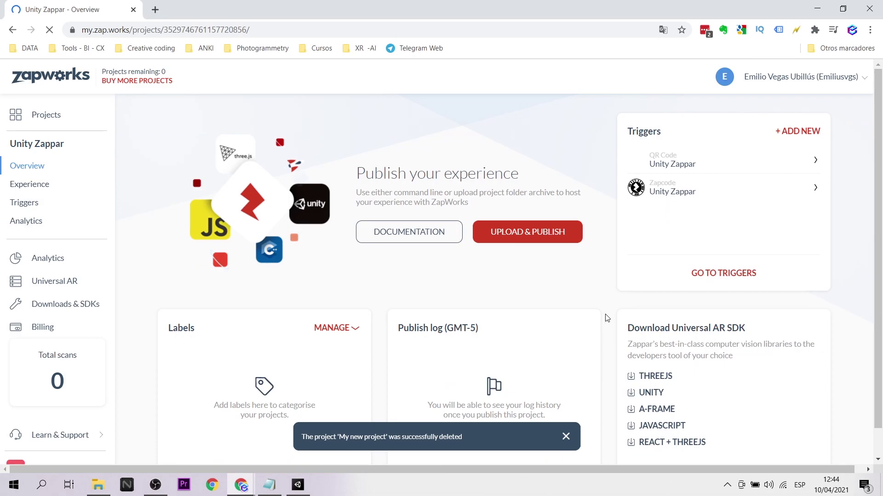
Copy the project's terminal publish command from its Upload & Publish page.
left_click(547, 233)
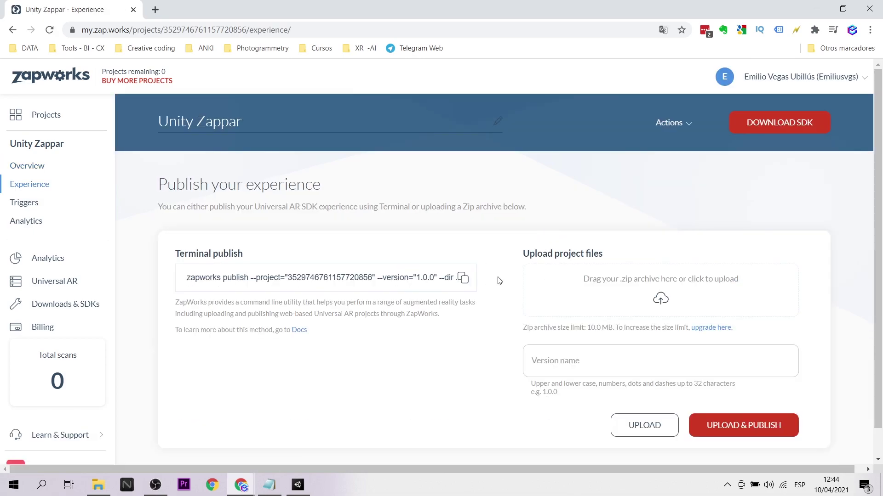
left_click(463, 278)
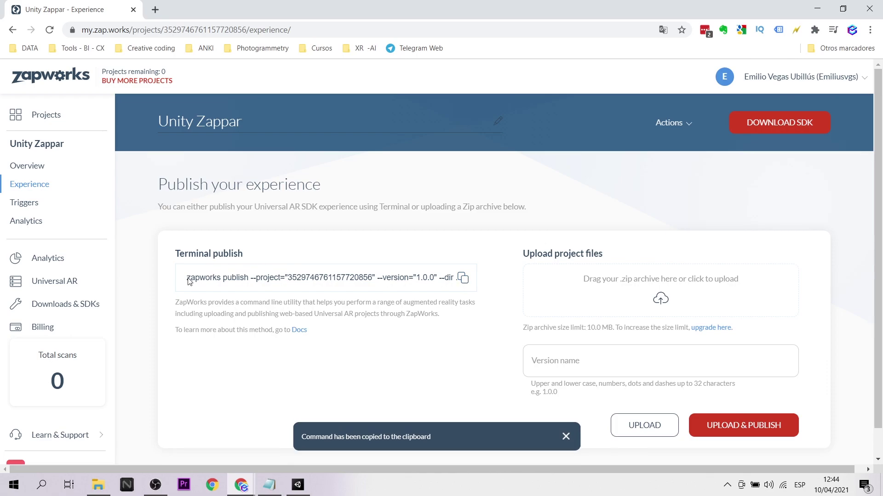
left_click(465, 278)
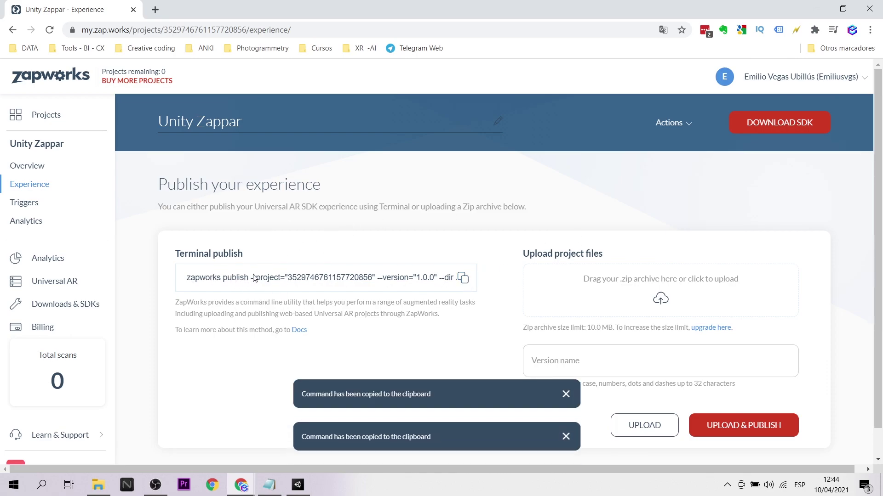
scroll(279, 271, "down", 1)
In Build Settings, add the open SampleScene and switch the platform to WebGL.
scroll(341, 271, "up", 1)
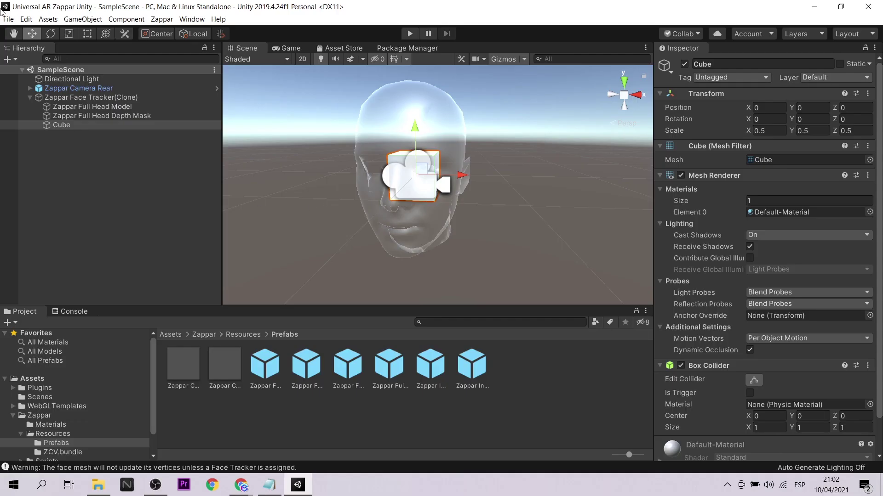
left_click(8, 19)
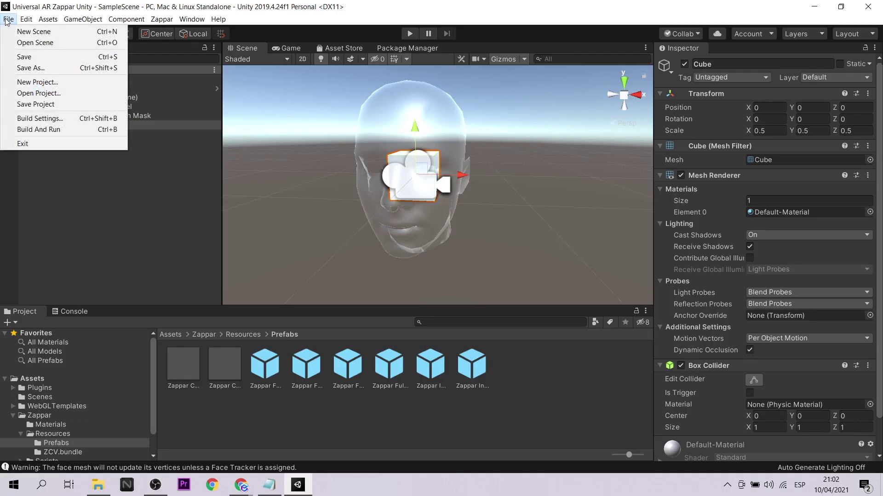
left_click(54, 119)
left_click(661, 188)
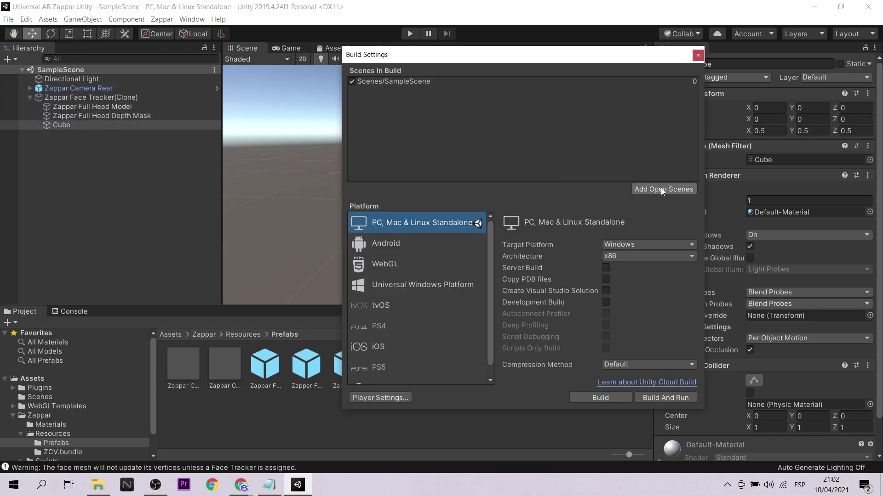
left_click(405, 264)
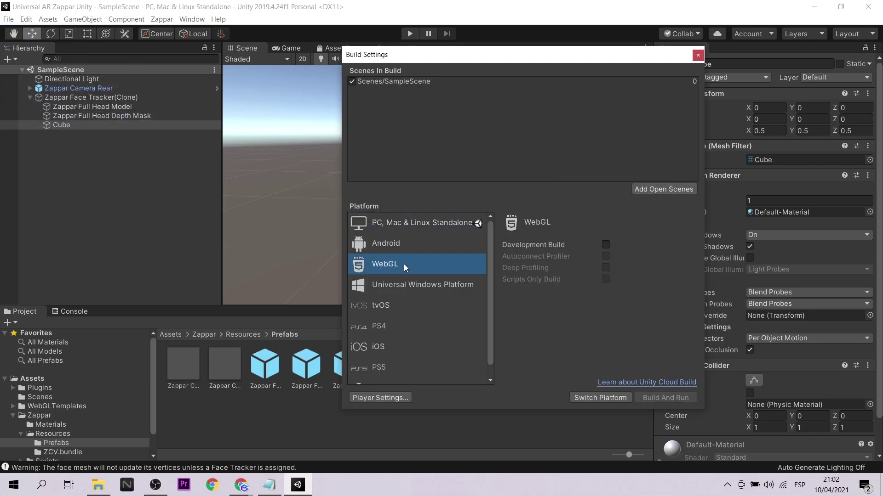
left_click(587, 395)
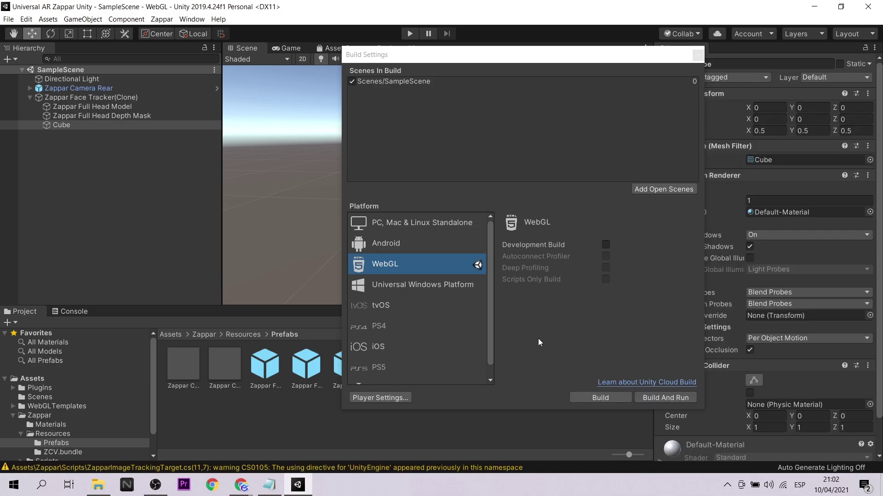
Select the Zappar WebGL template in Player Settings.
left_click(399, 400)
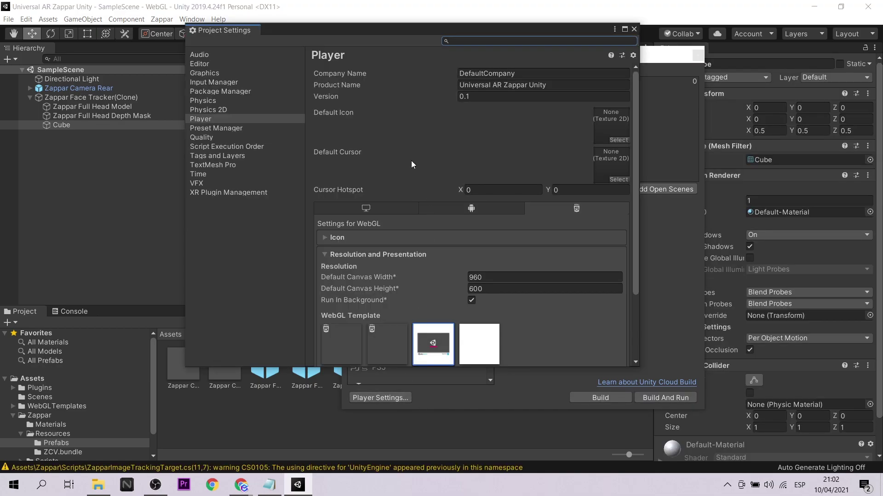
scroll(400, 205, "down", 4)
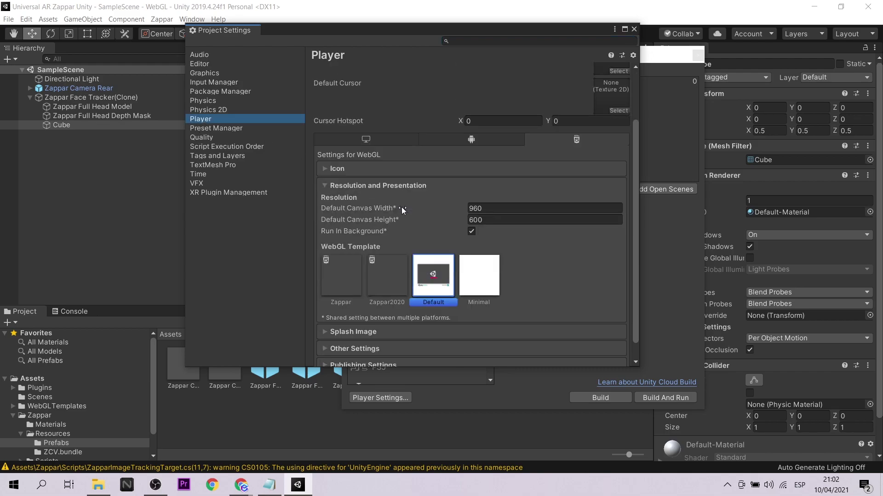
scroll(360, 277, "down", 1)
left_click(348, 277)
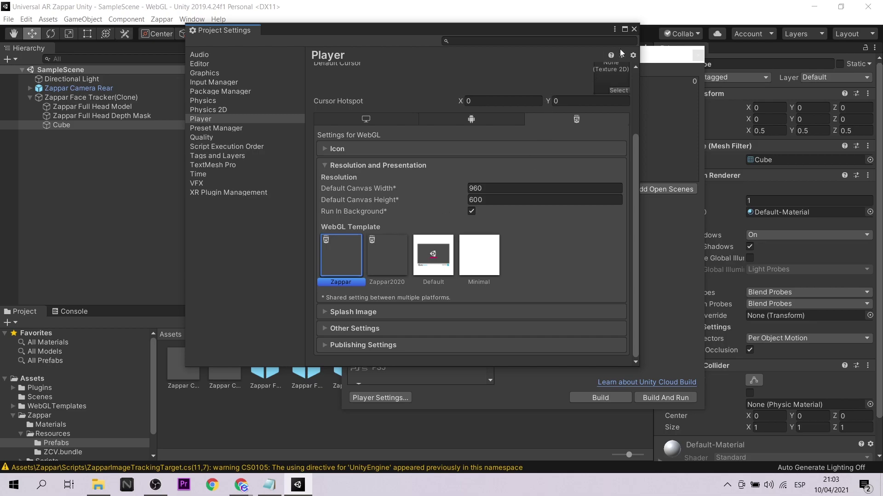
left_click(634, 32)
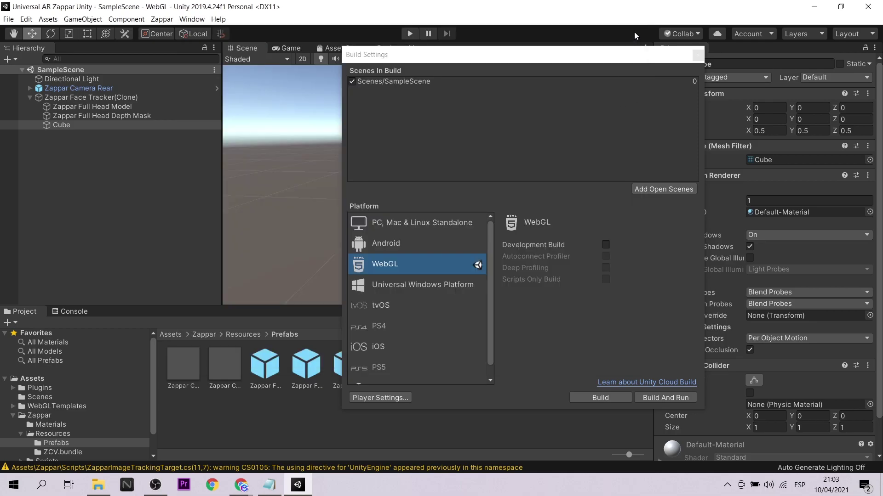
left_click(653, 189)
Build into a new project folder named 'final'.
left_click(598, 398)
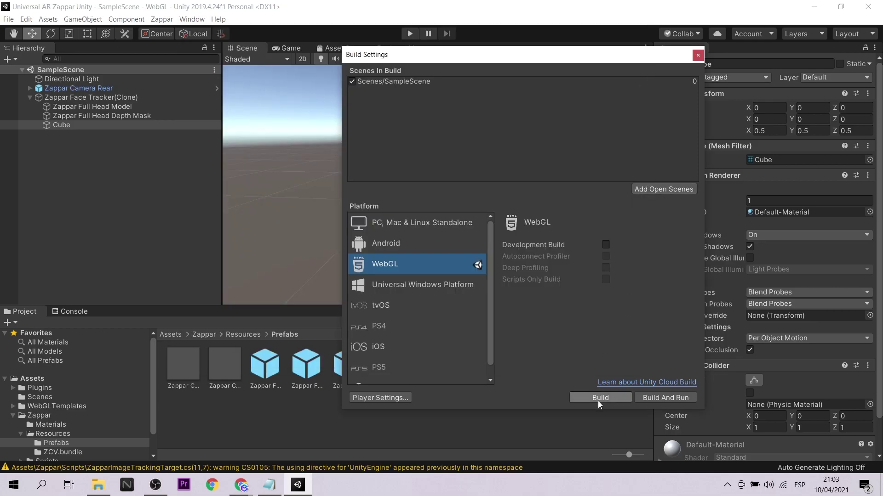
right_click(170, 203)
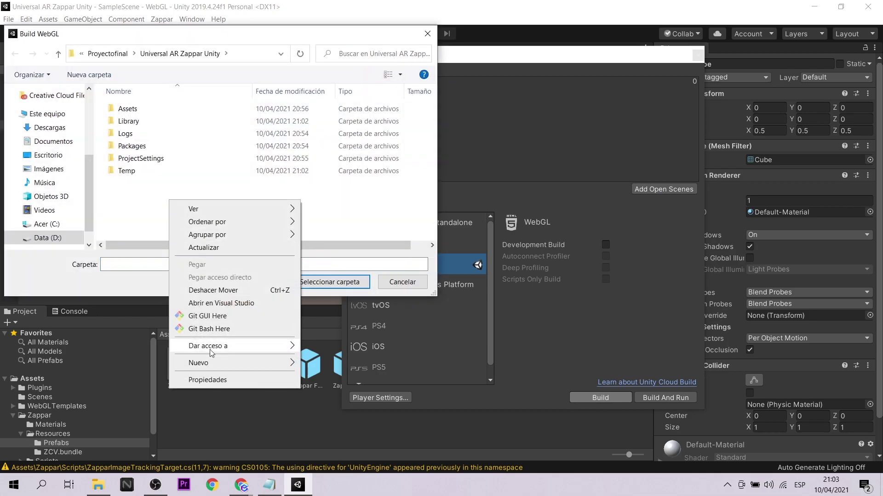
mouse_move(218, 368)
left_click(329, 203)
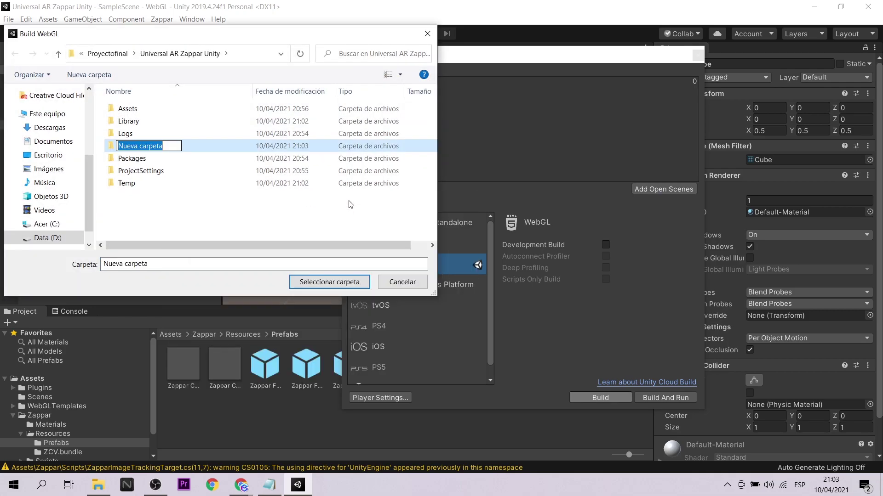
type("final")
key("Return")
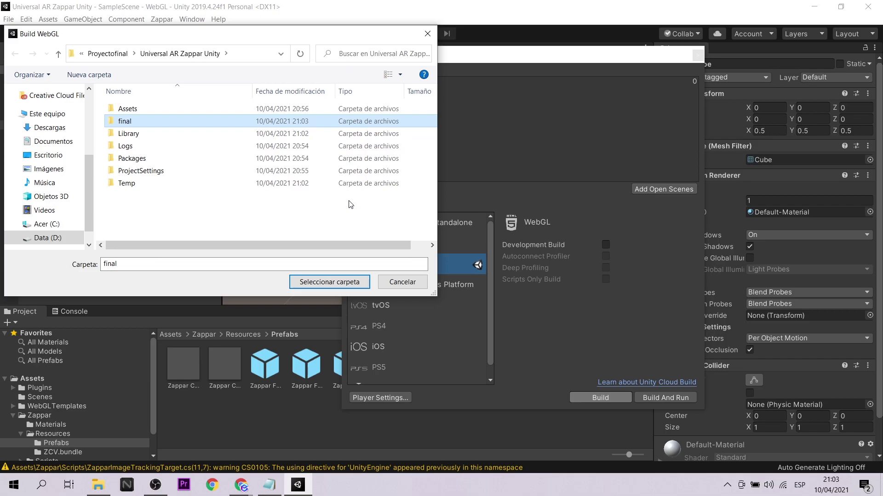
double_click(228, 121)
left_click(305, 280)
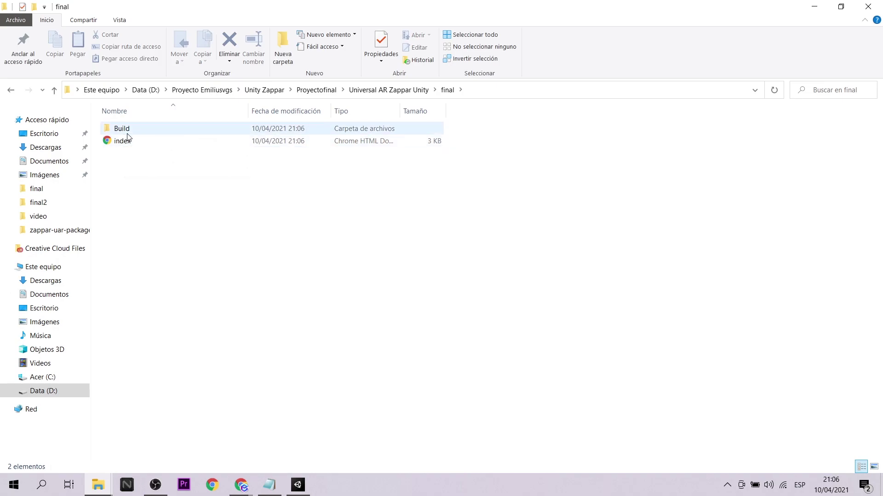
Open cmd from the final folder's address bar and run zapworks serve --lan.
left_click(534, 91)
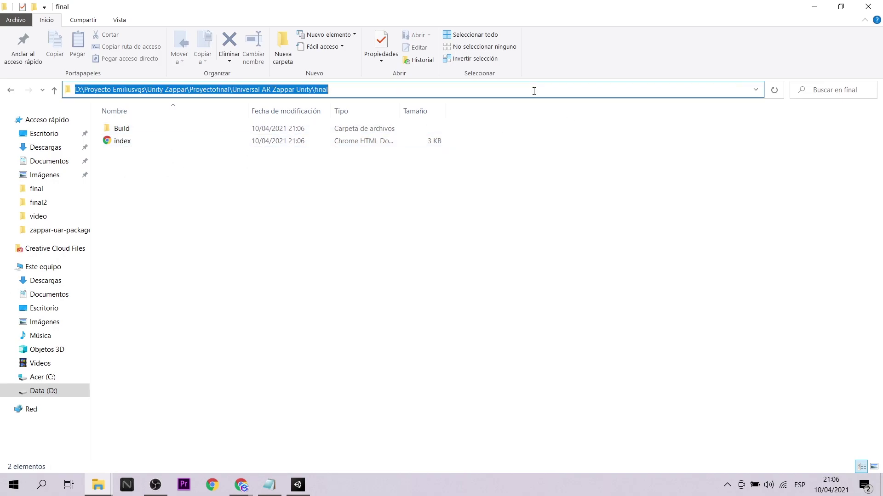
type("cmd")
key("Return")
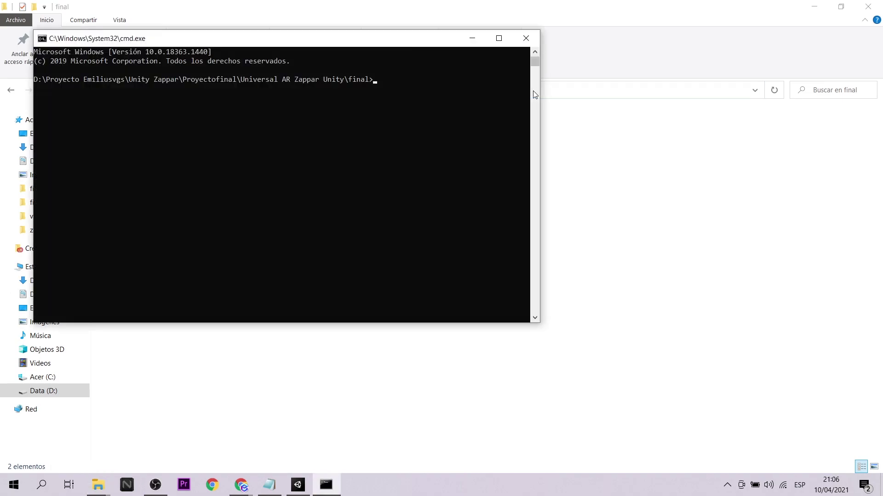
type("zapworks ")
type("serve ")
type("--lan")
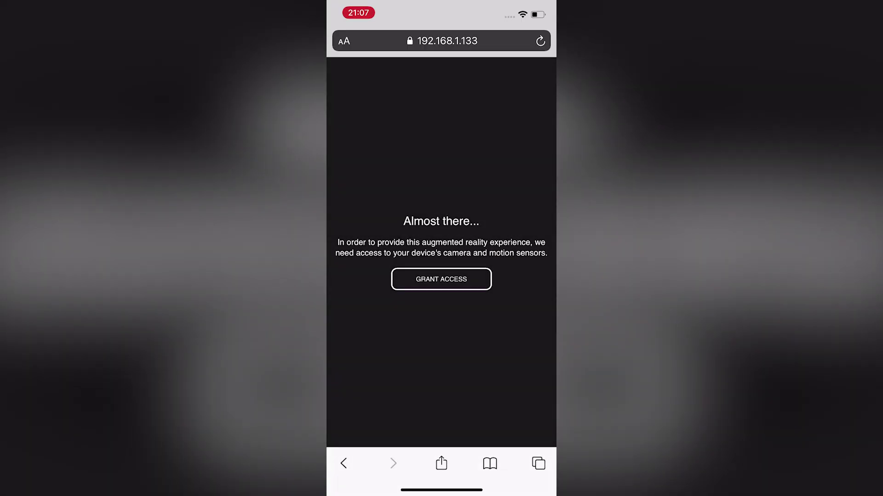
Grant the AR page camera access and allow it in the iOS permission prompt.
left_click(441, 280)
left_click(481, 276)
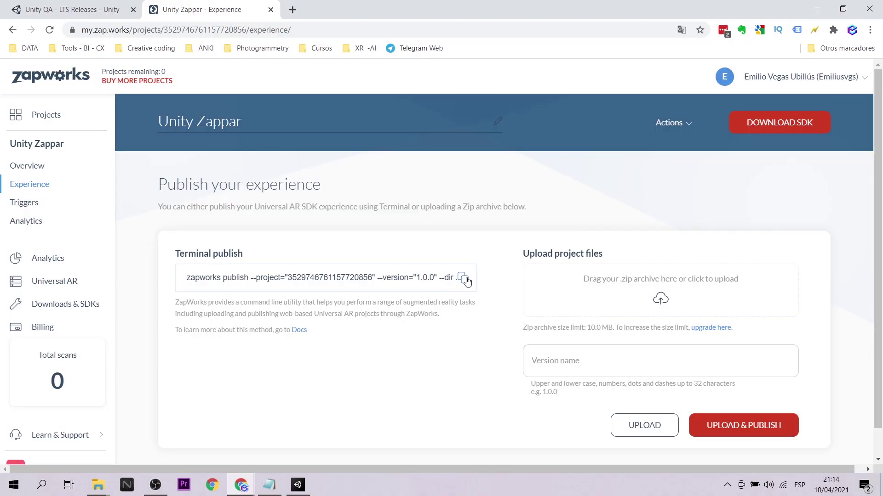
Copy the ZapWorks publish command and open cmd in the final folder.
left_click(464, 279)
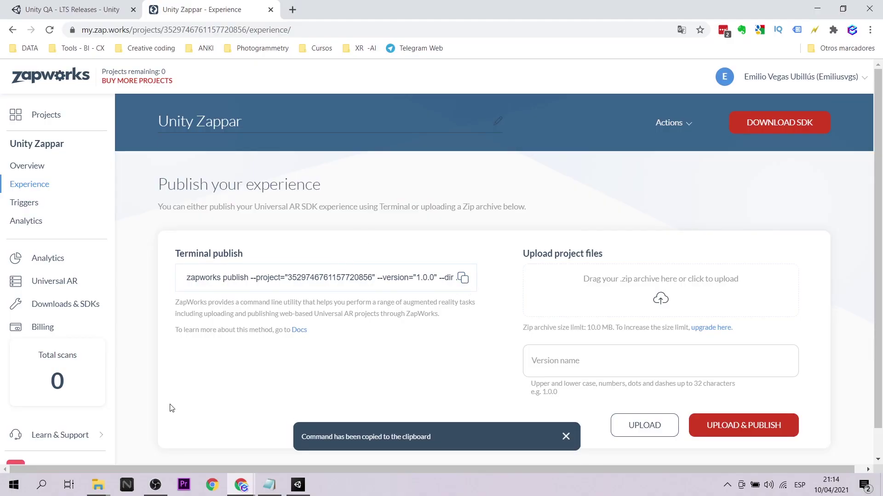
mouse_move(105, 482)
left_click(105, 443)
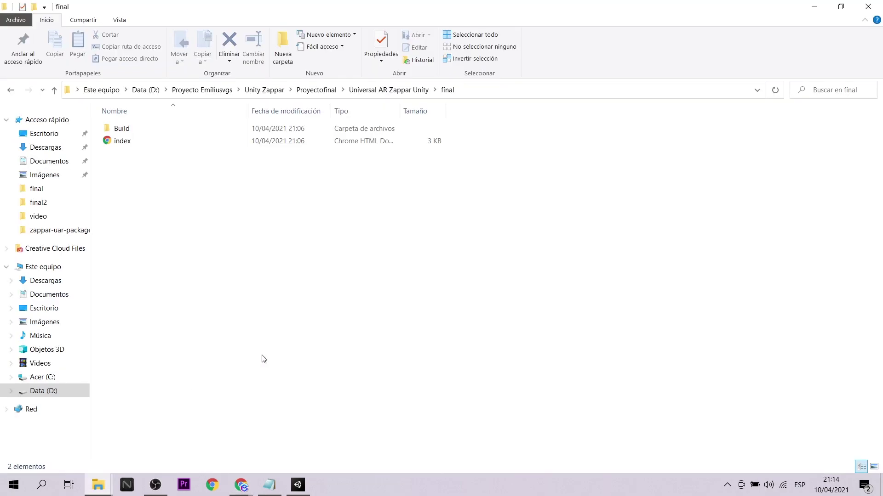
left_click(552, 92)
type("cmd")
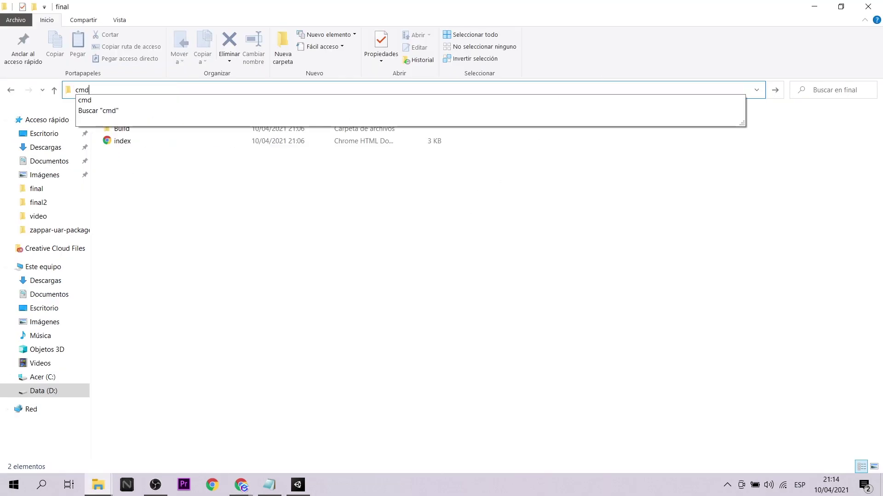
key("Return")
Paste the command with publish changed to upload for the current folder, and confirm.
type("zapworks publish --project=\"3529746761157720856\" --version=\"1.0.0\" --dir .")
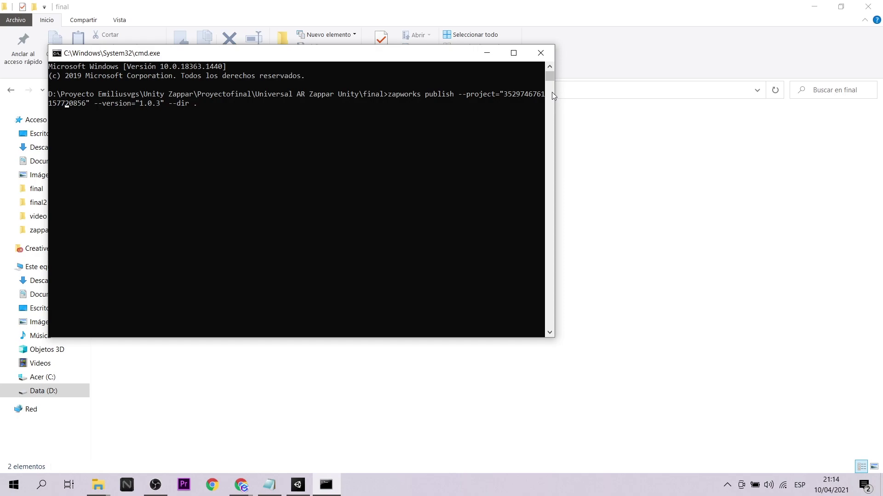
key("BackSpace")
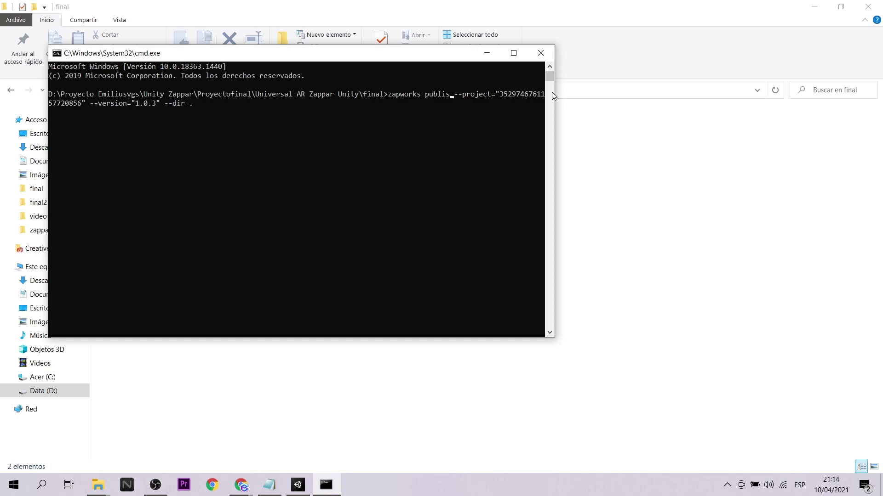
key("BackSpace")
key("BackSpace")
key("BackSpace")
key("BackSpace")
key("BackSpace")
key("BackSpace")
type("u")
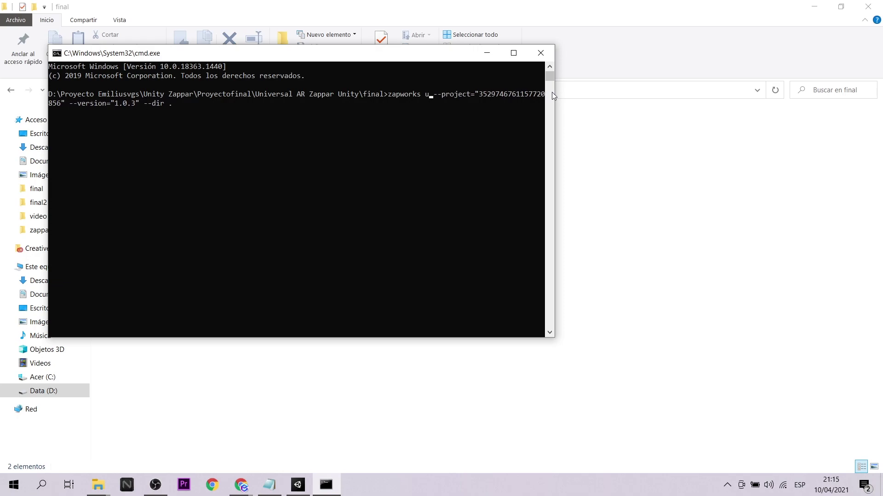
type("pload")
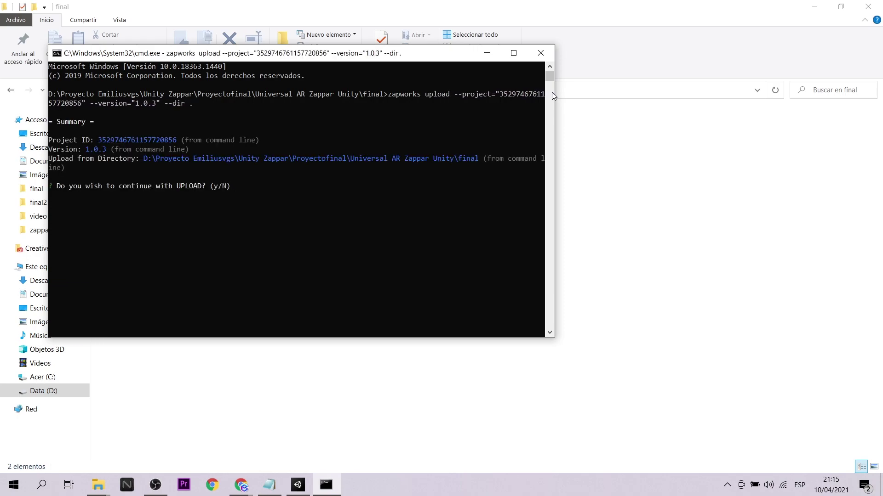
type("y")
key("Return")
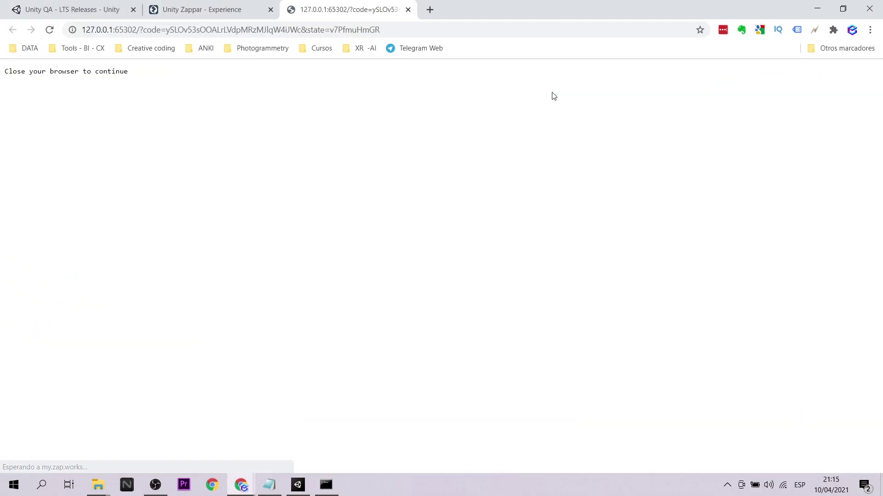
Reload the ZapWorks project page and try version 1.0.3's Open experience link.
left_click(407, 13)
scroll(404, 206, "down", 3)
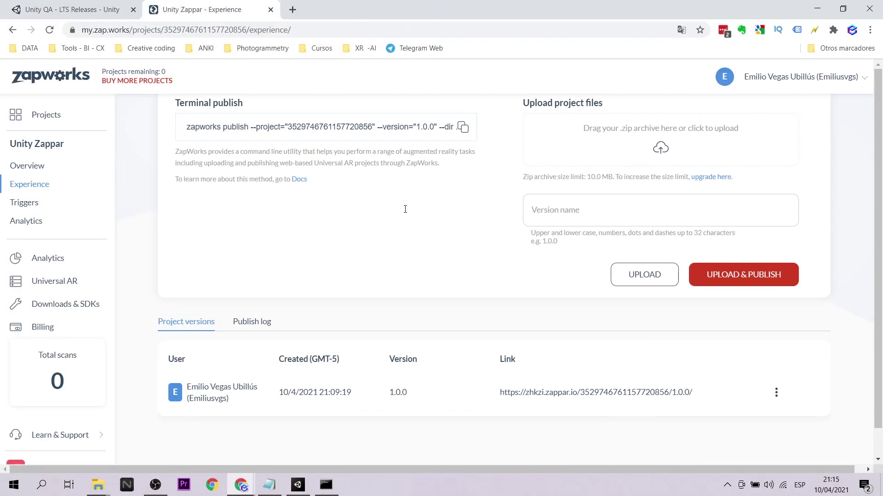
left_click(50, 30)
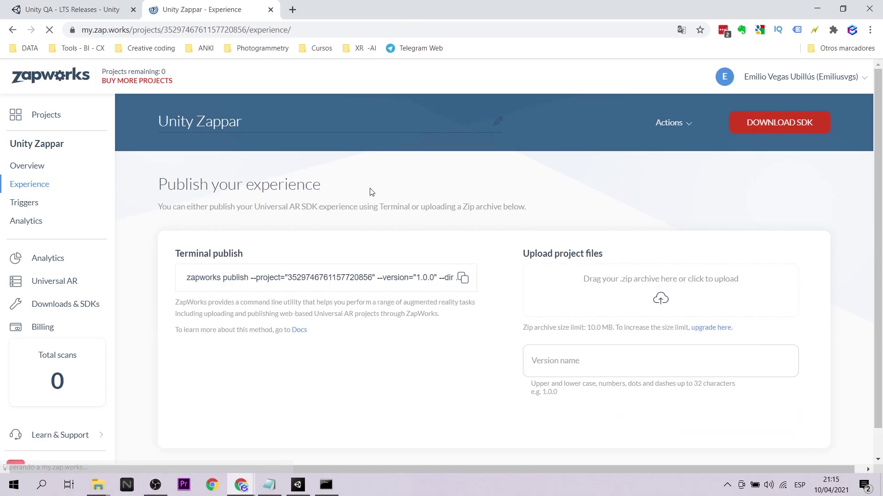
scroll(377, 216, "down", 5)
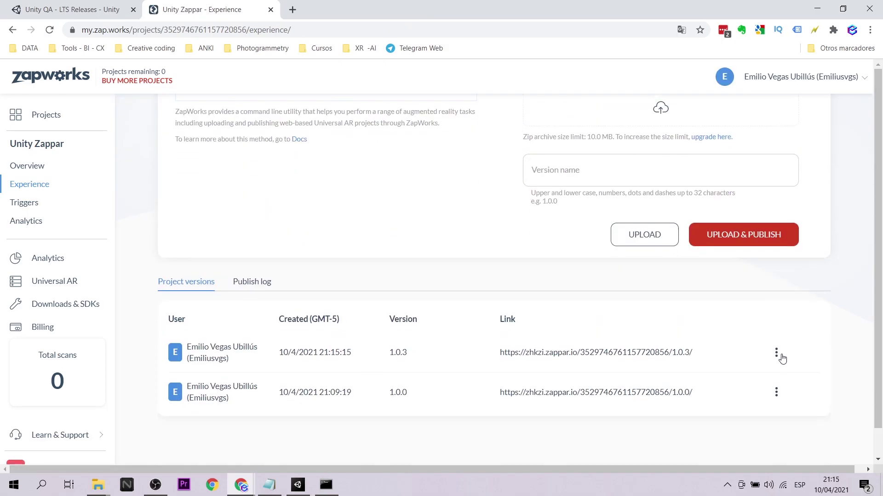
left_click(781, 356)
left_click(753, 377)
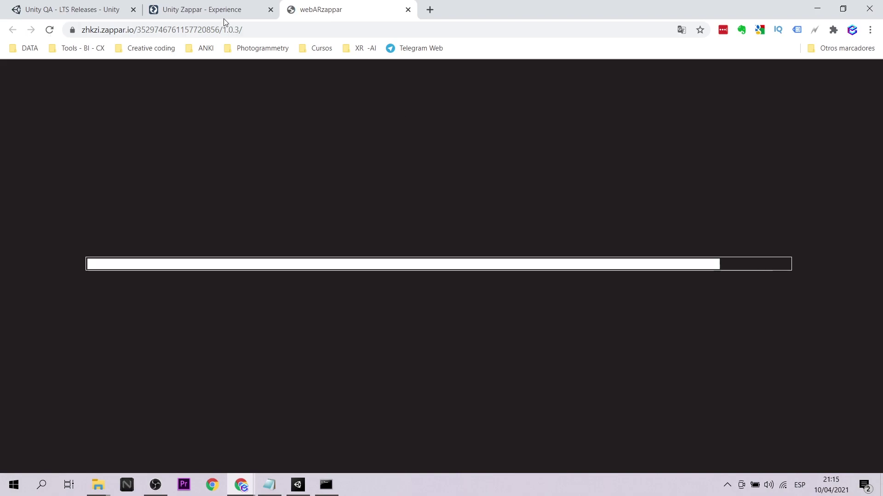
key("ctrl+w")
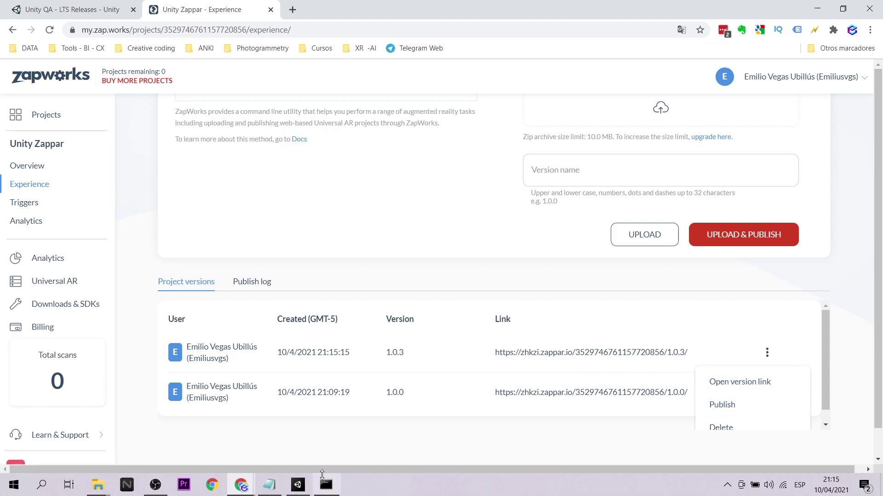
Rerun the zapworks publish command in the command prompt as version 1.0.4.
left_click(322, 476)
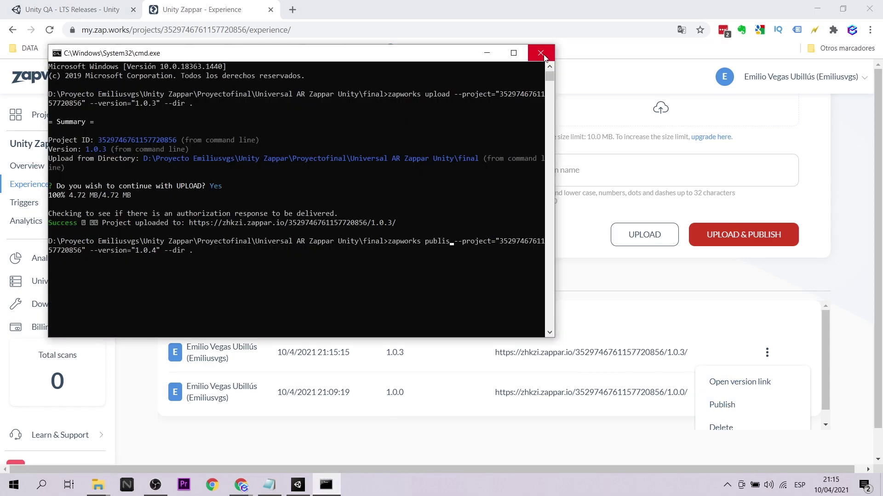
key("Up")
key("Return")
View the zhkzi.zappar.io experience on the iPhone with the white cube tracking the face.
key("ctrl+w")
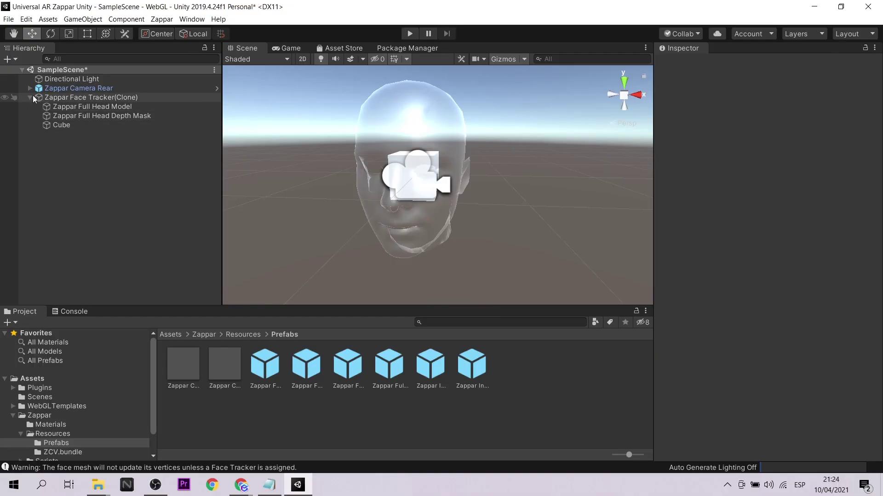
left_click(30, 96)
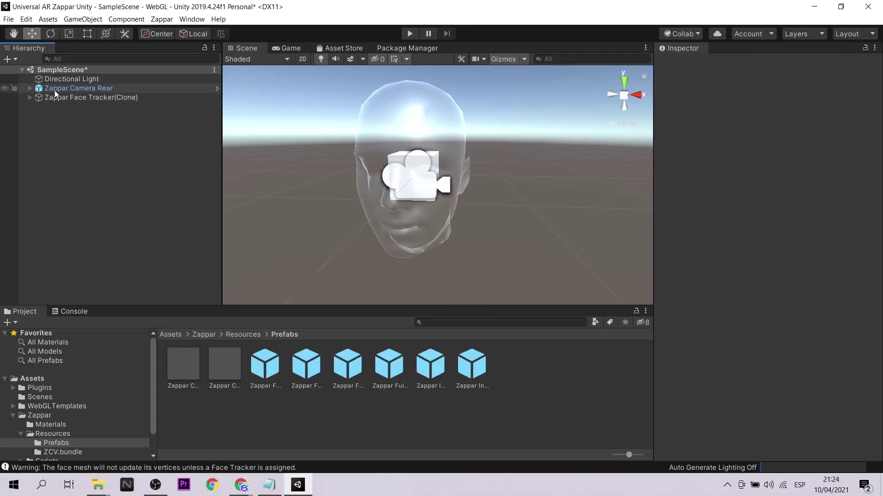
Delete the Full Head Depth Mask and Cube from Zappar Face Tracker(Clone).
left_click(36, 98)
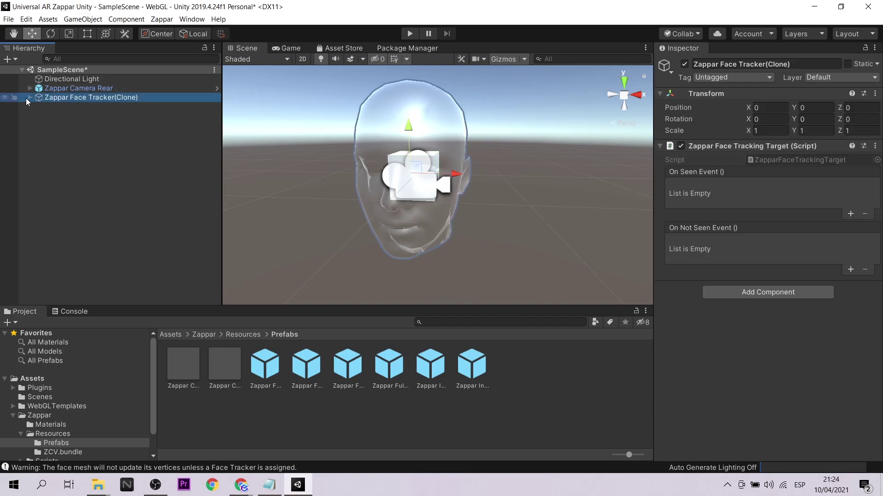
left_click(28, 97)
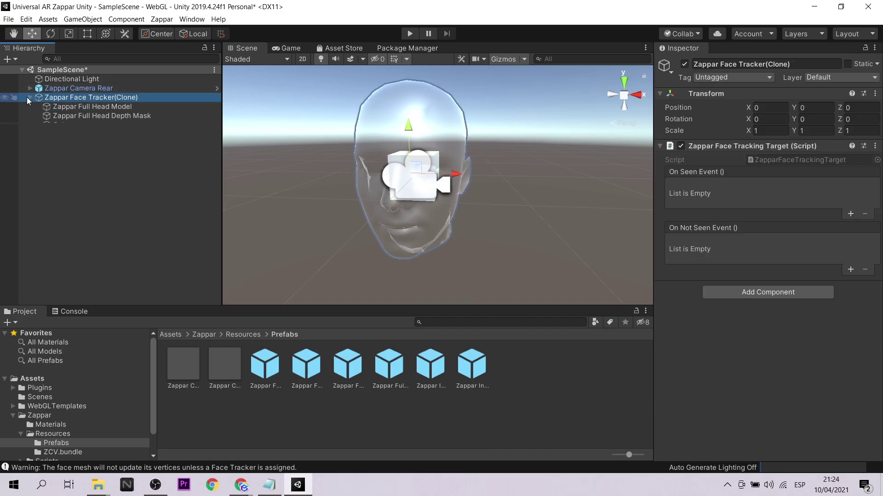
left_click(95, 107)
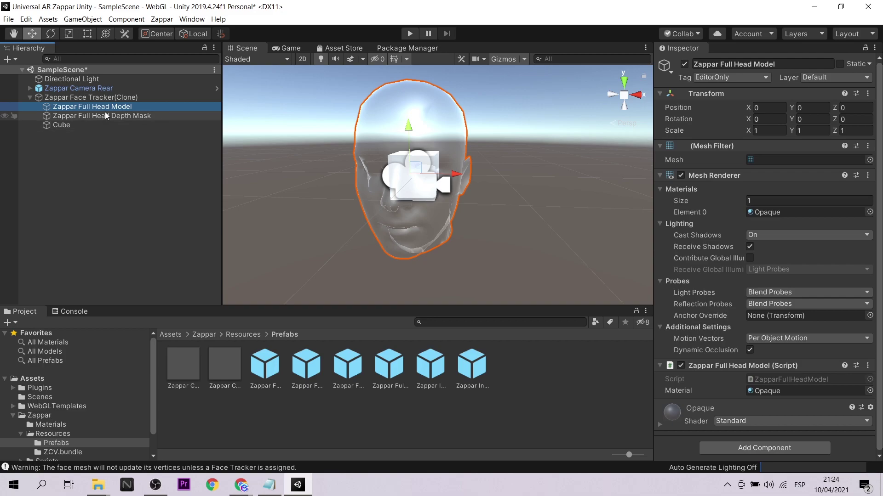
left_click(105, 115)
left_click(104, 108)
left_click(107, 115)
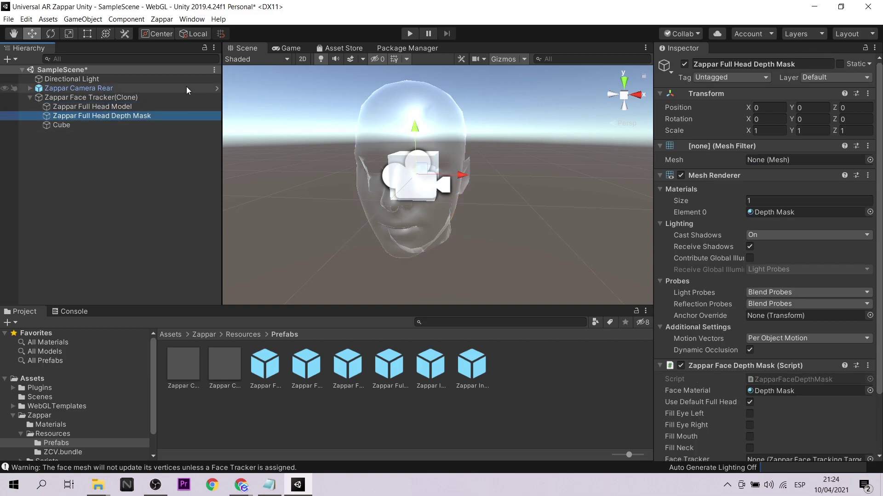
key("Delete")
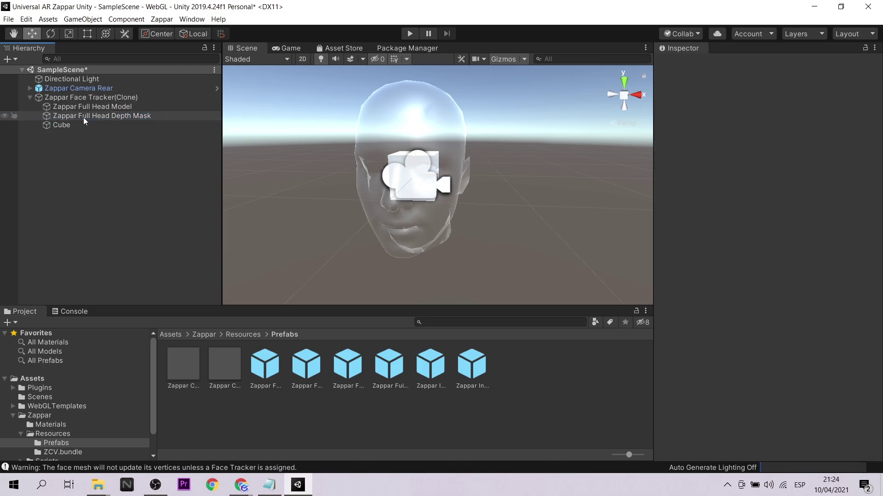
left_click(70, 118)
key("Delete")
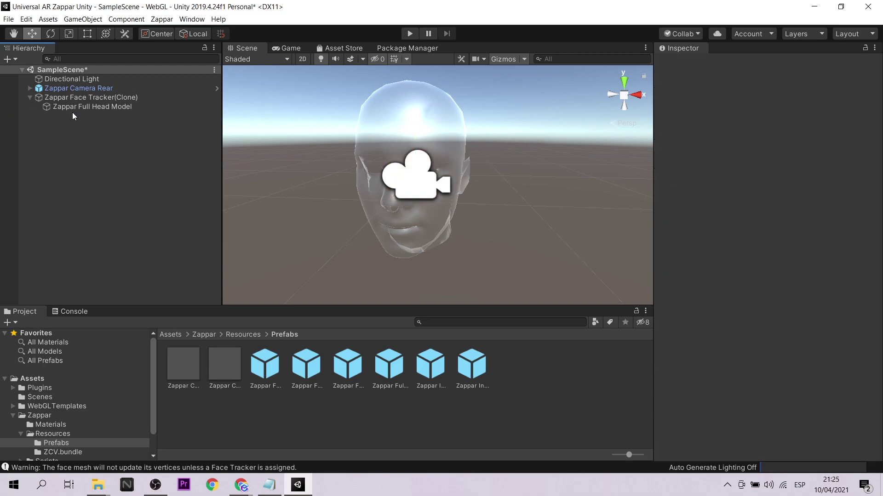
Add a Zappar Face Mesh and parent it under Zappar Face Tracker(Clone).
left_click(60, 99)
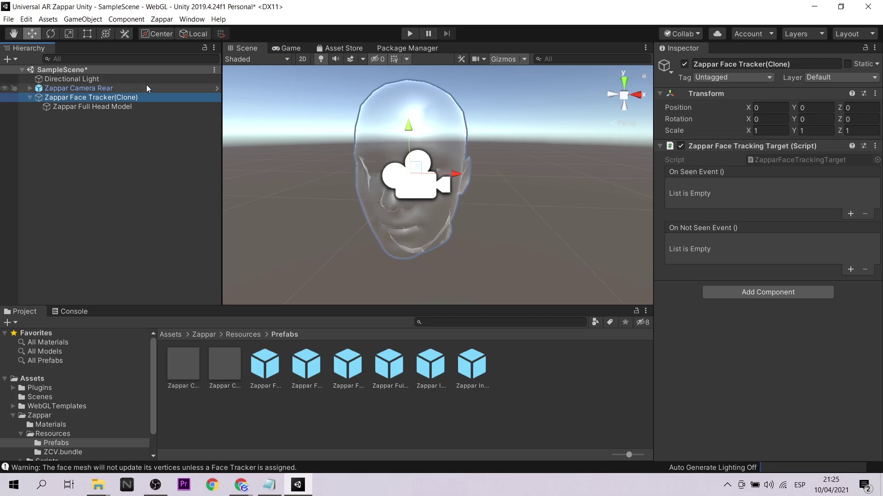
left_click(162, 19)
left_click(167, 64)
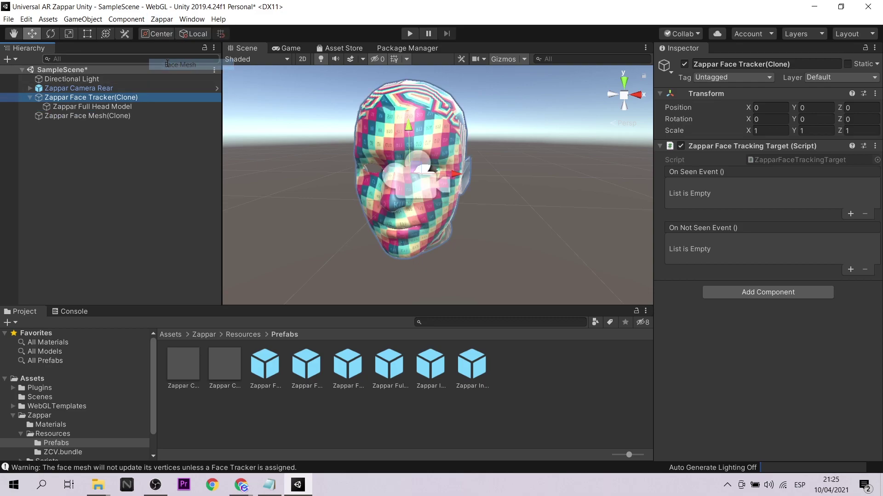
left_click_drag(95, 119, 110, 97)
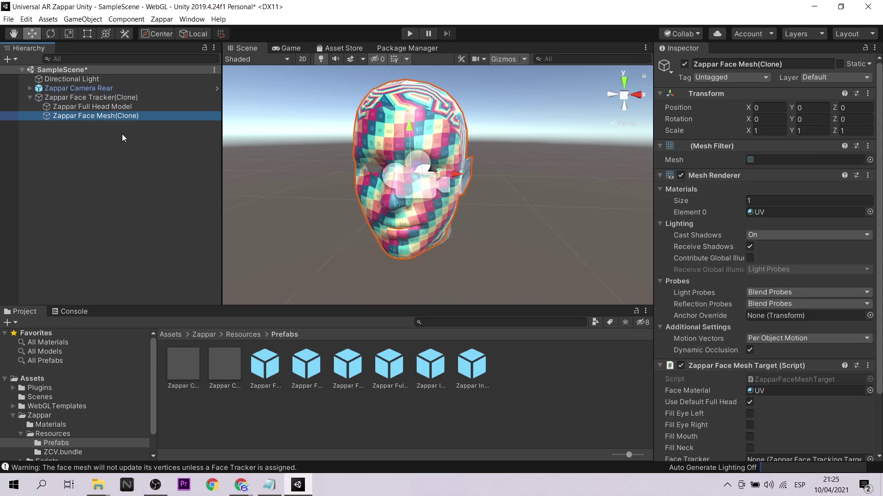
scroll(714, 251, "down", 3)
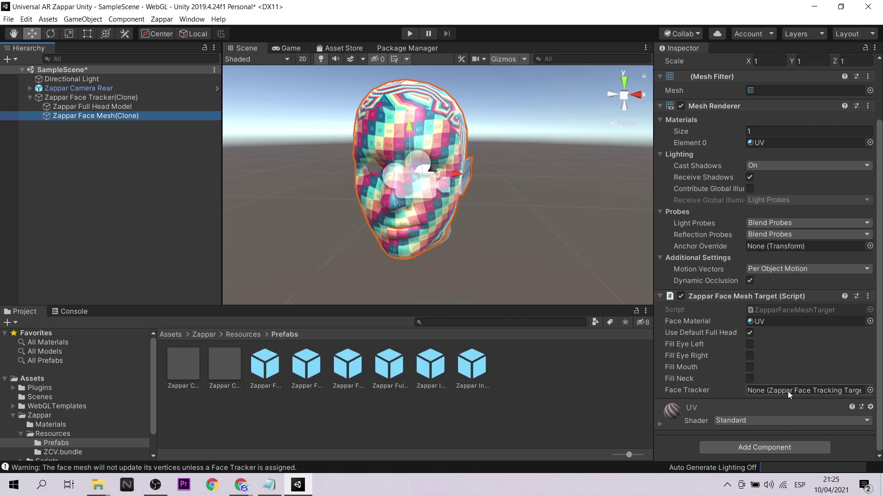
Assign Zappar Face Tracker(Clone) to the Face Mesh's Face Tracker field and test in Play mode.
left_click(90, 97)
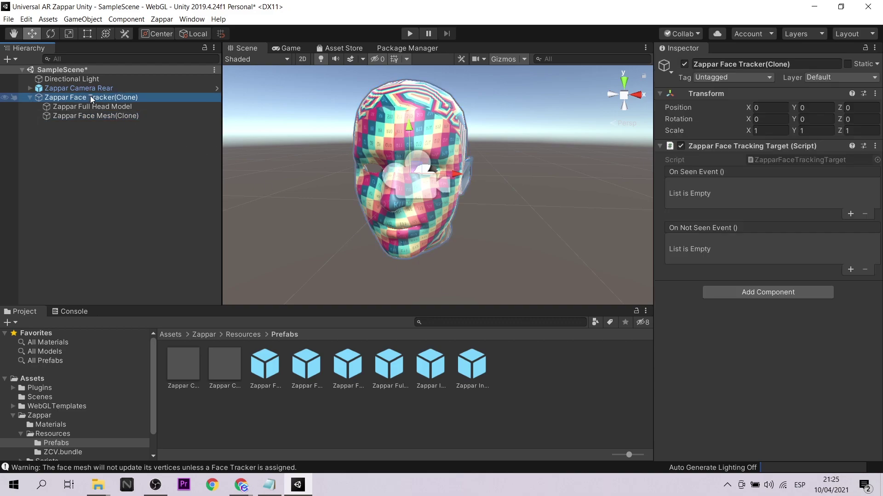
left_click(86, 117)
mouse_move(87, 97)
left_mouse_down()
mouse_move(802, 456)
mouse_move(804, 425)
left_mouse_up()
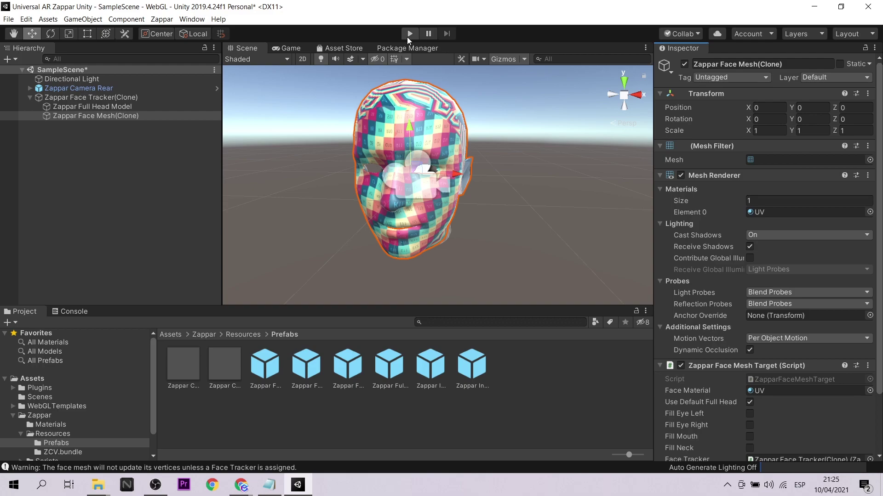
left_click(408, 36)
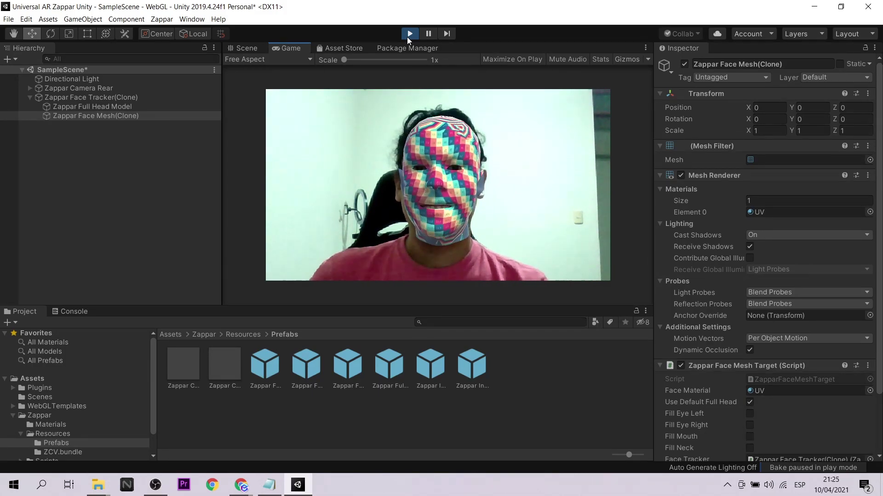
left_click(407, 37)
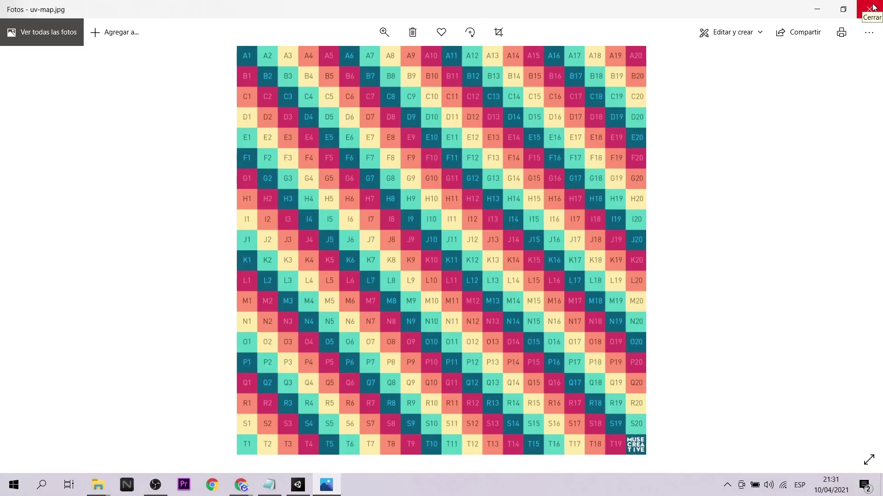
Close the photo viewer and bring up the Unity Zappar project folder window.
left_click(873, 6)
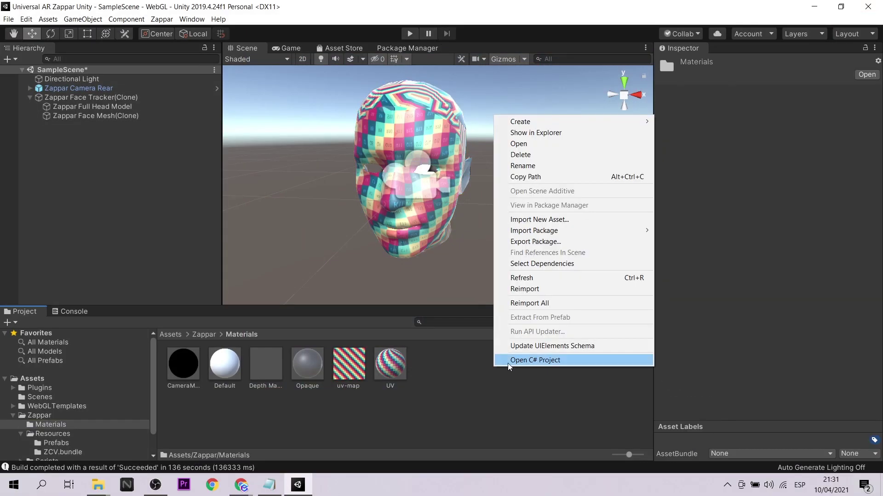
left_click(184, 428)
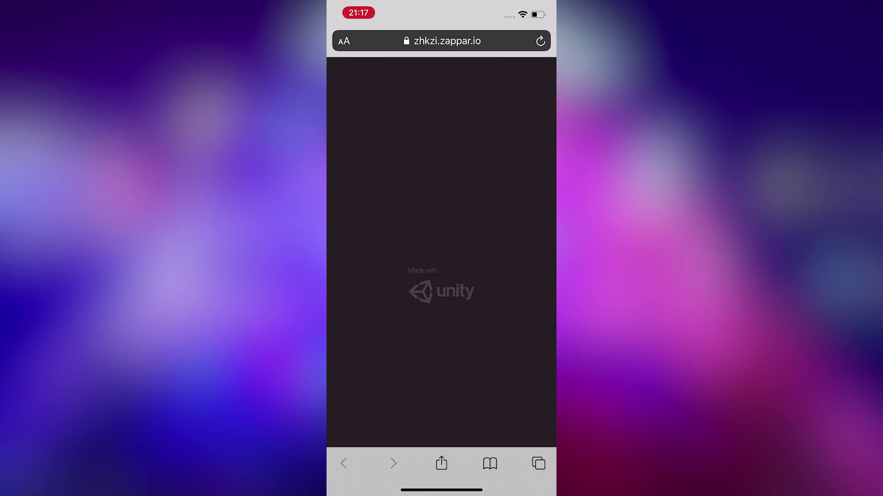
Allow motion, orientation and camera access for zhkzi.zappar.io in Safari.
left_click(481, 282)
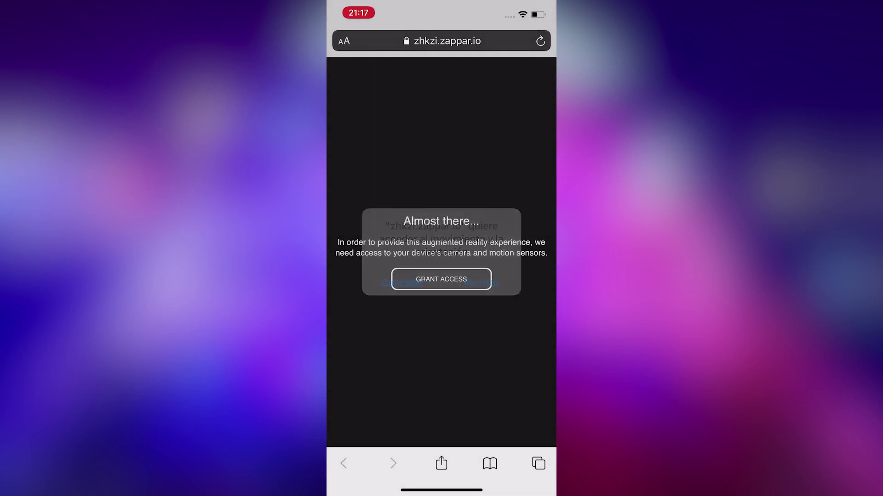
left_click(481, 277)
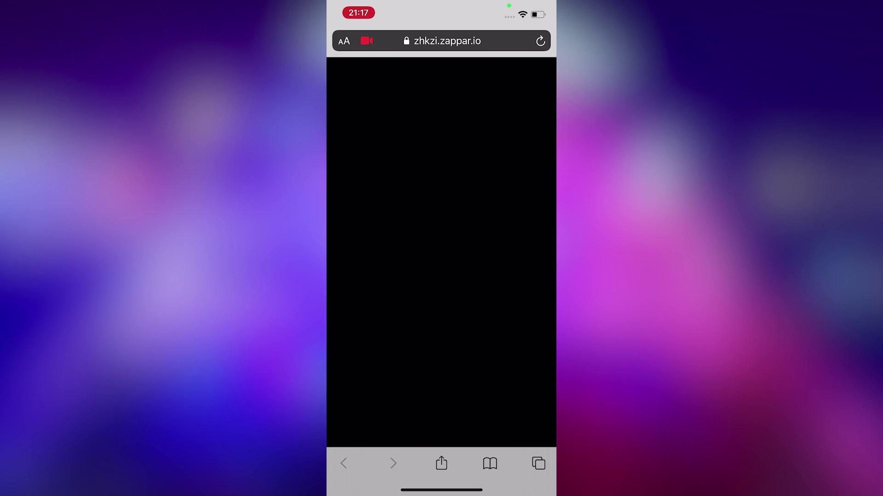